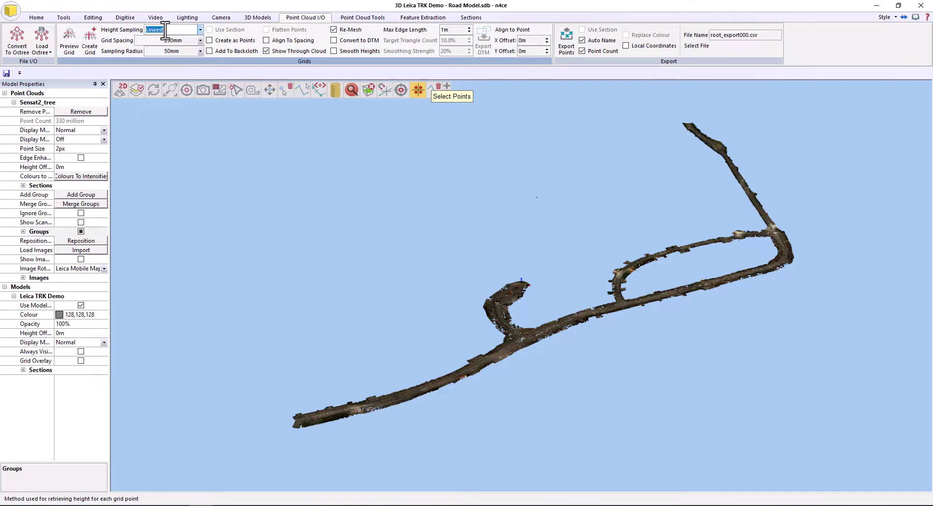
Preview a grid over the Sensat2_tree point cloud using Lowest height sampling and 250 mm grid spacing.
left_click(184, 40)
left_click(70, 46)
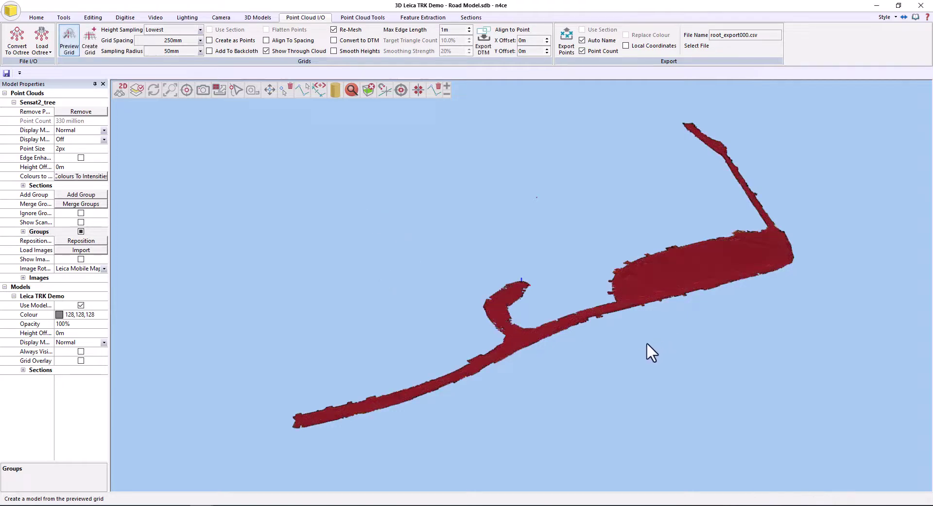
mouse_move(646, 342)
middle_mouse_down()
mouse_move(611, 340)
mouse_move(641, 337)
middle_mouse_up()
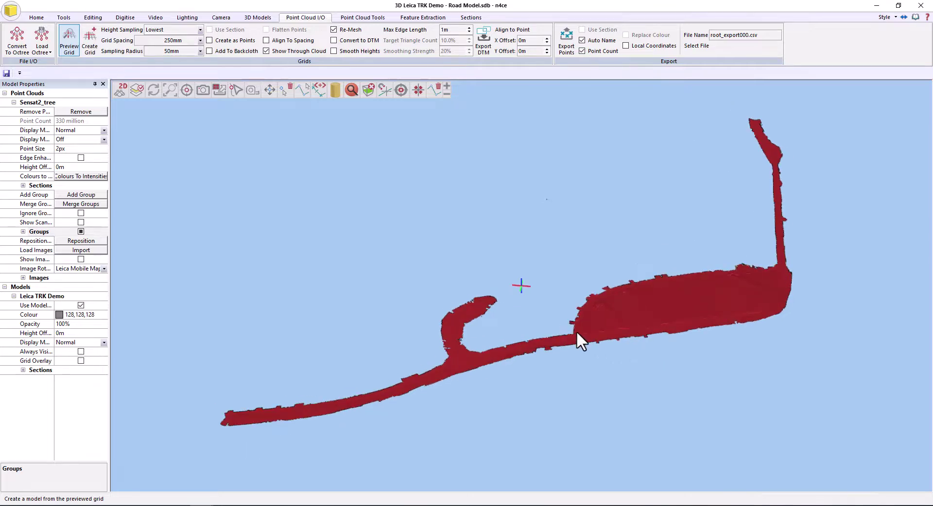
scroll(576, 331, "up", 6)
scroll(525, 266, "down", 5)
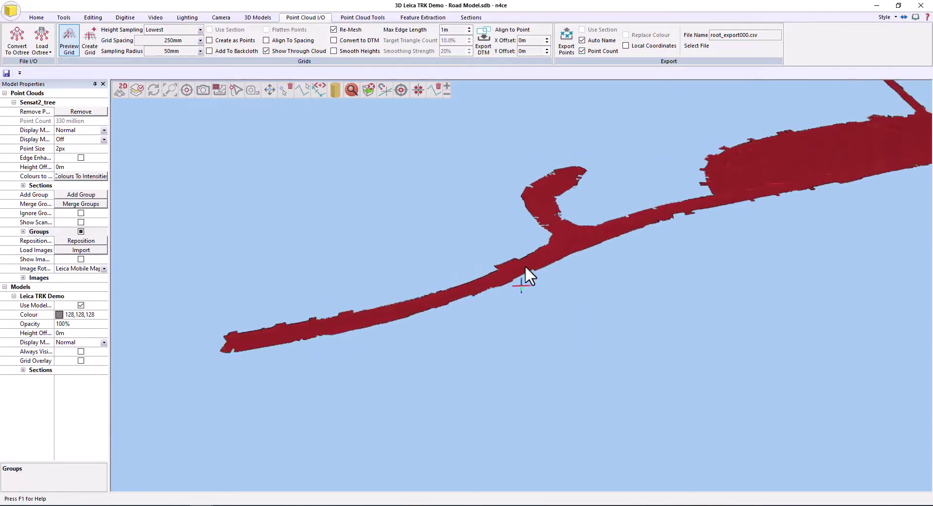
Create a grid DTM from the previewed grid and name it Road GRID Model.
left_click(86, 42)
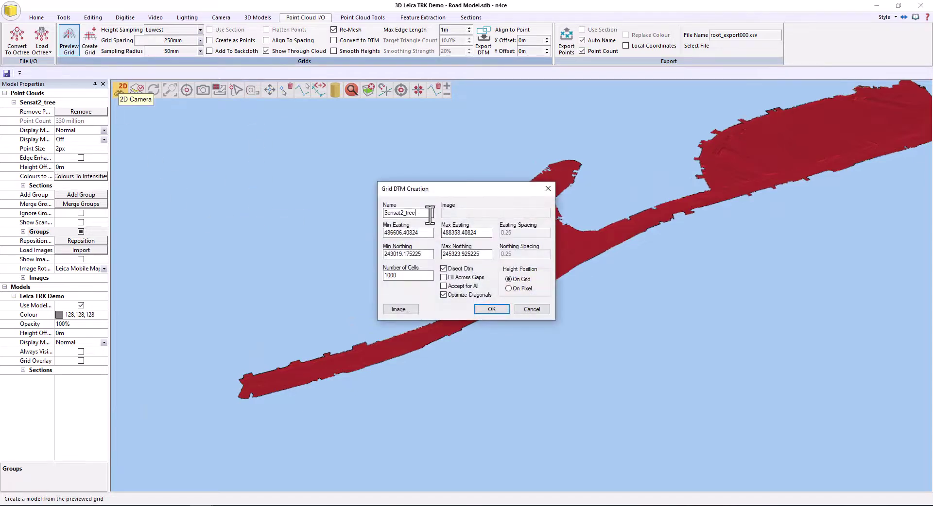
type("Road GRID Model")
left_click(488, 308)
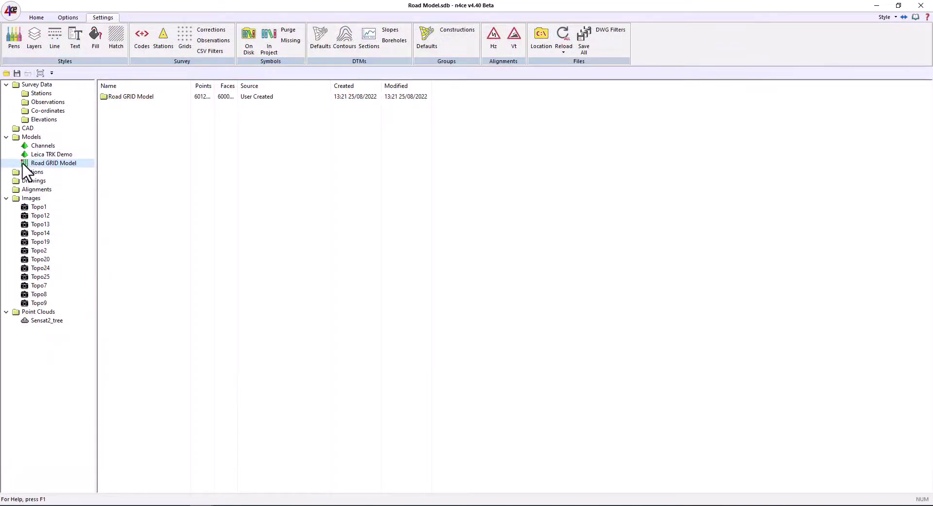
Open the Road GRID Model from the project's Models folder in a maximised window.
double_click(23, 164)
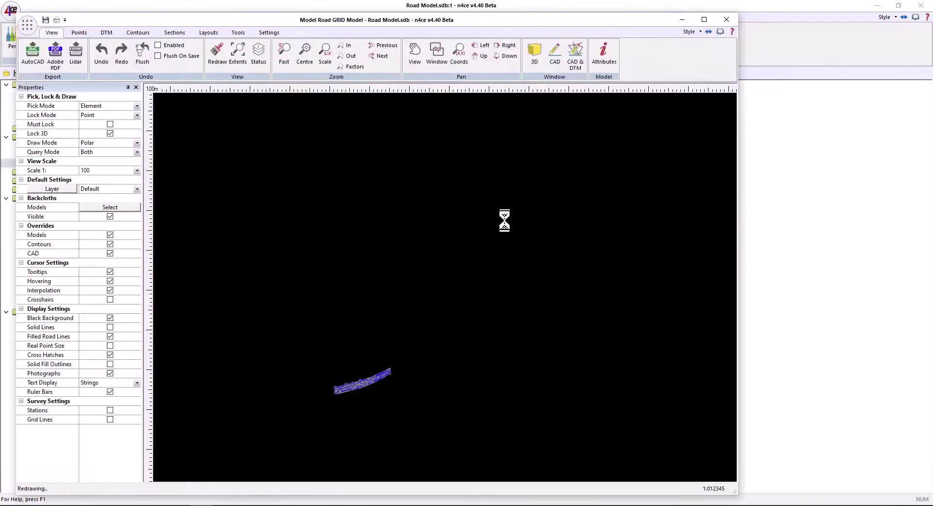
left_click(703, 20)
scroll(506, 402, "up", 5)
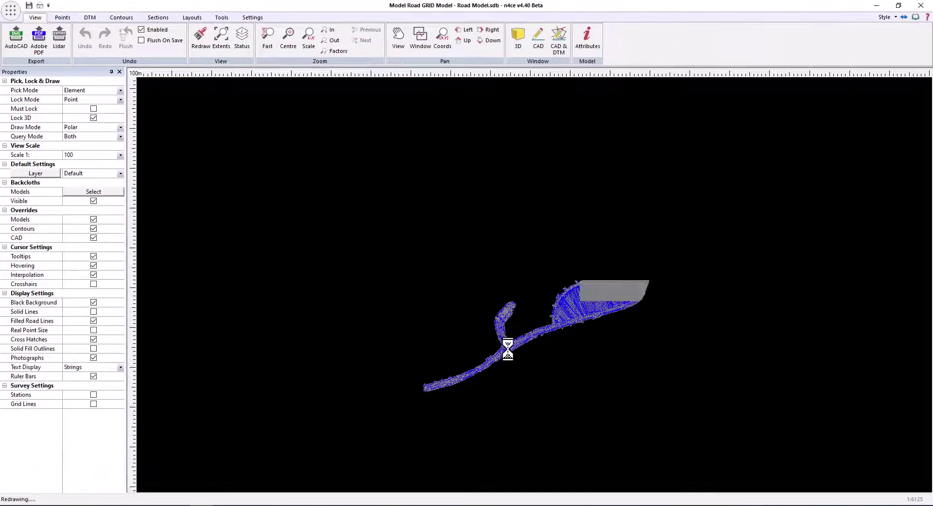
Switch the model display off to examine the contours on their own, and switch it back on.
left_click(94, 219)
scroll(648, 322, "up", 2)
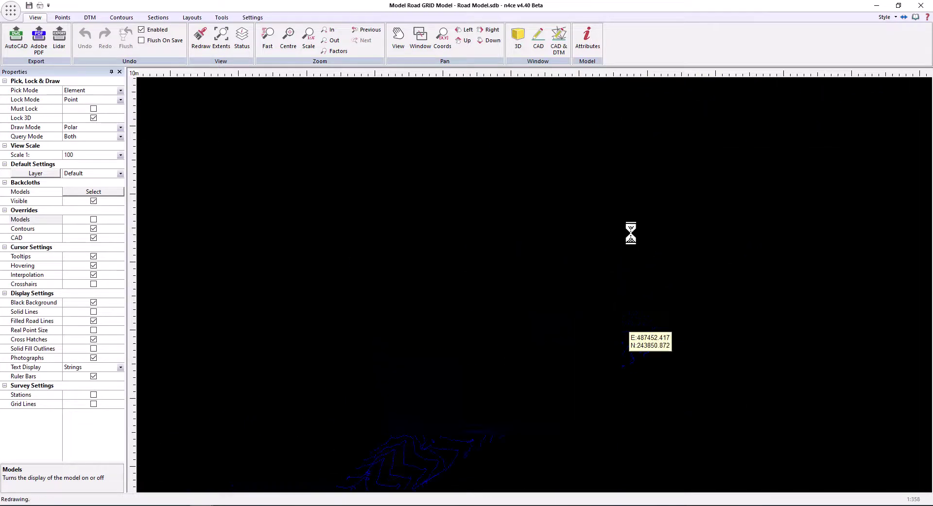
scroll(641, 198, "down", 2)
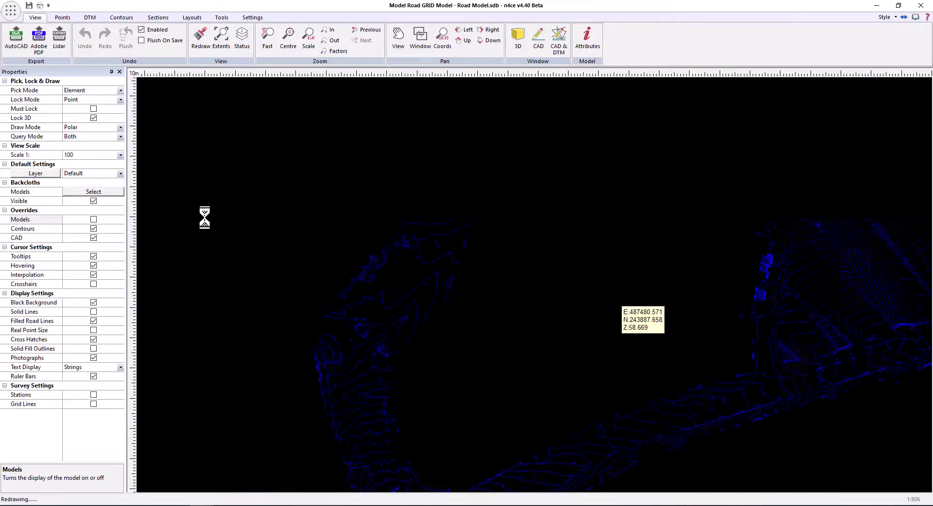
left_click(95, 220)
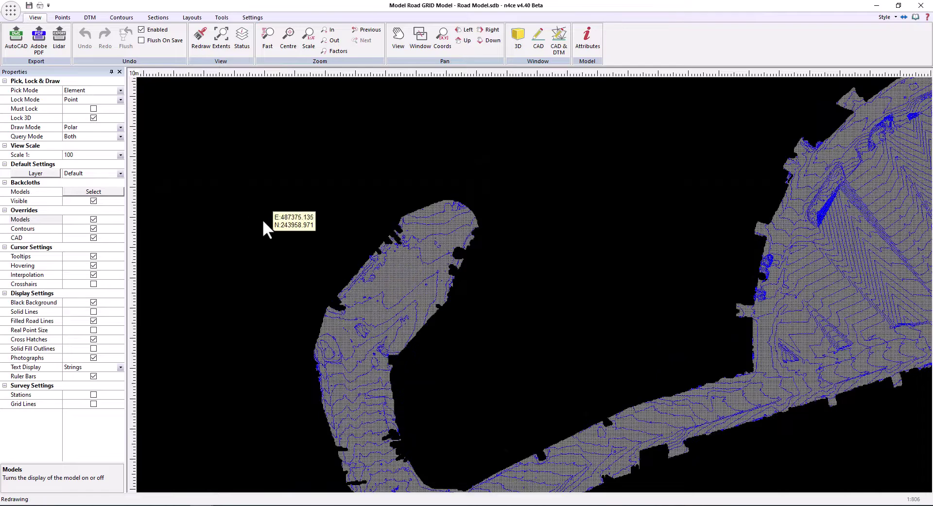
Add the Channels model as a backcloth to the grid model.
left_click(100, 191)
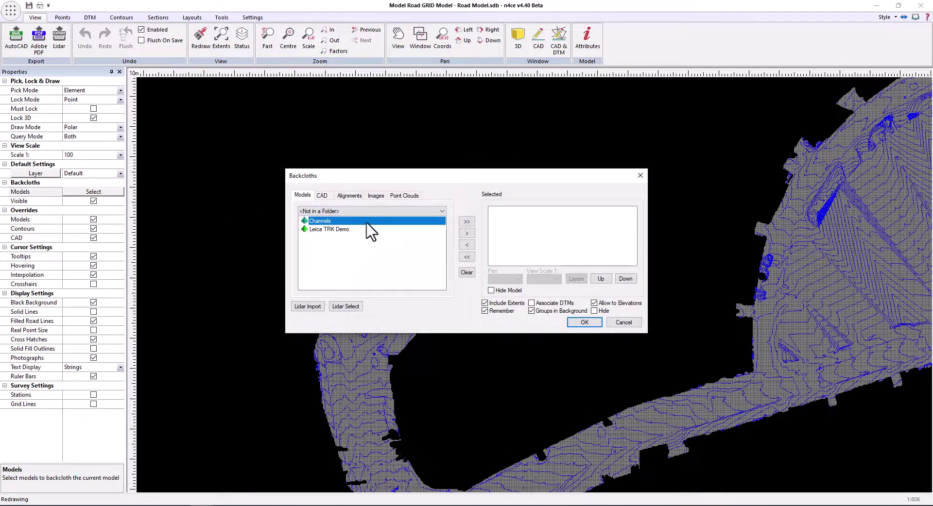
left_click(465, 233)
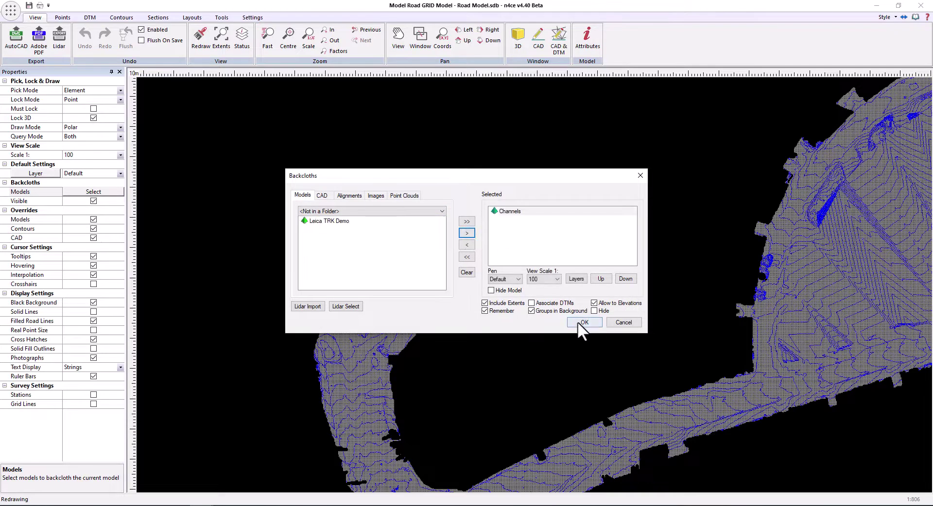
left_click(582, 323)
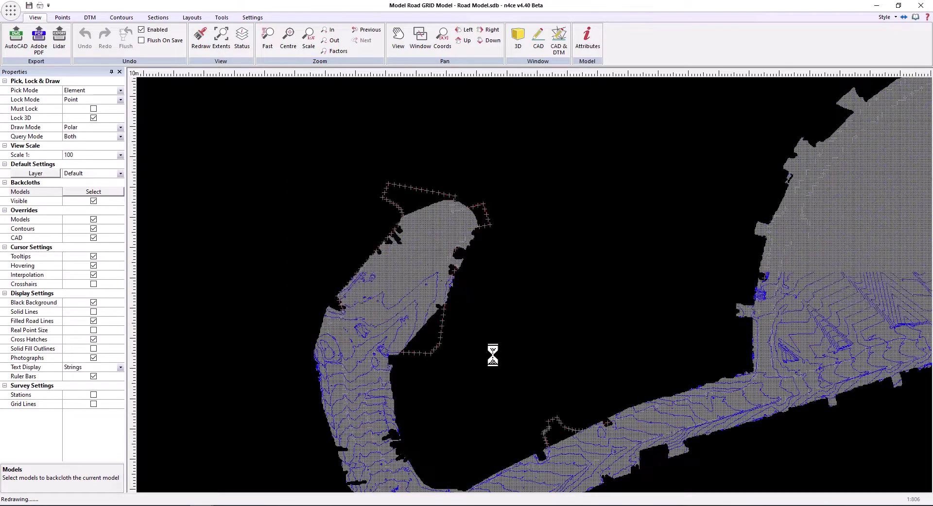
Delete the grid points inside the Channels polyline that encloses the area between the loop road and the main road.
middle_click_drag(790, 369, 415, 321)
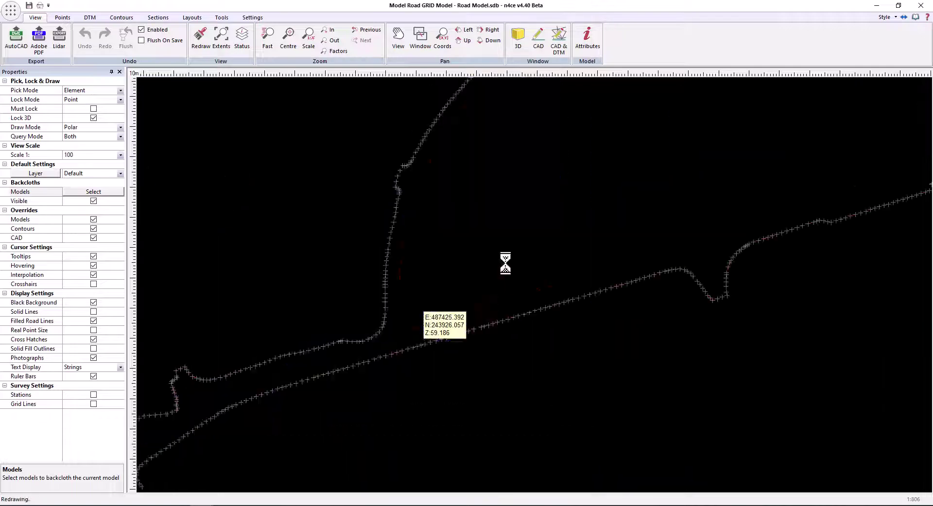
scroll(439, 219, "up", 1)
scroll(439, 219, "up", 3)
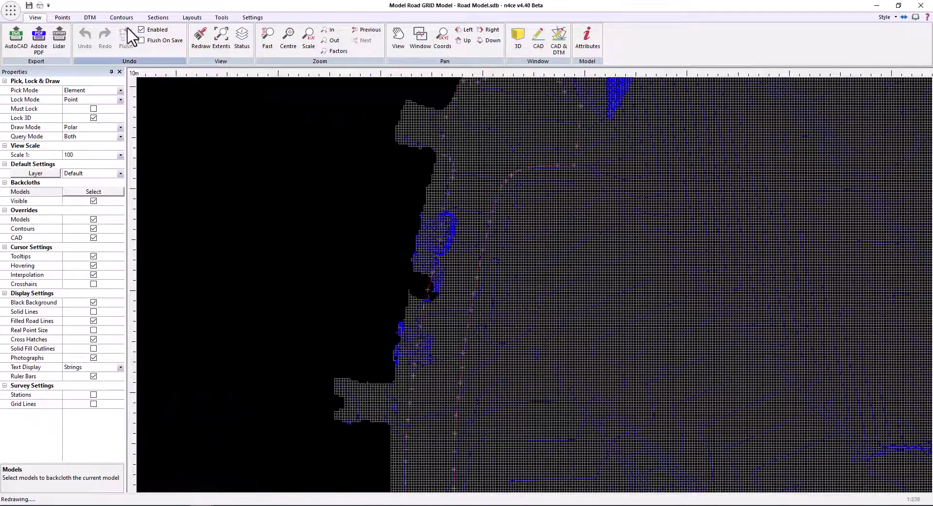
left_click(62, 18)
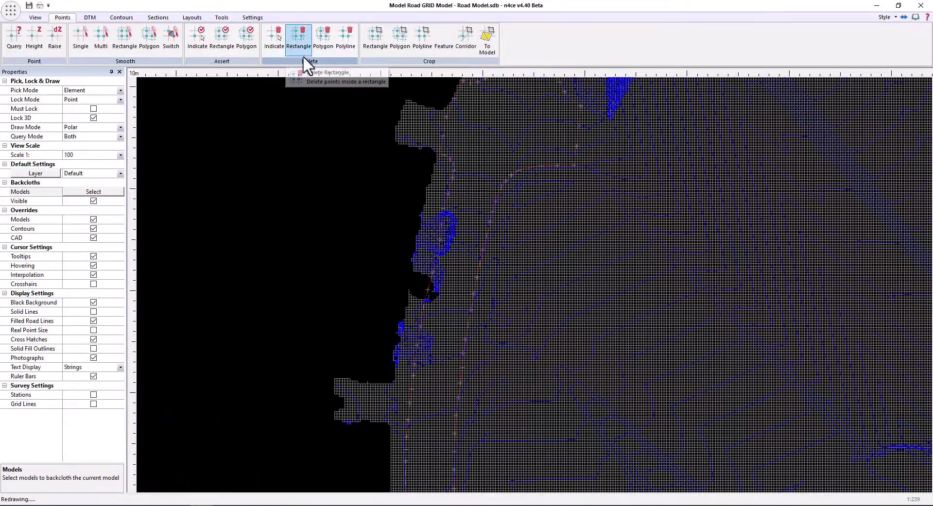
left_click(341, 43)
left_click(497, 273)
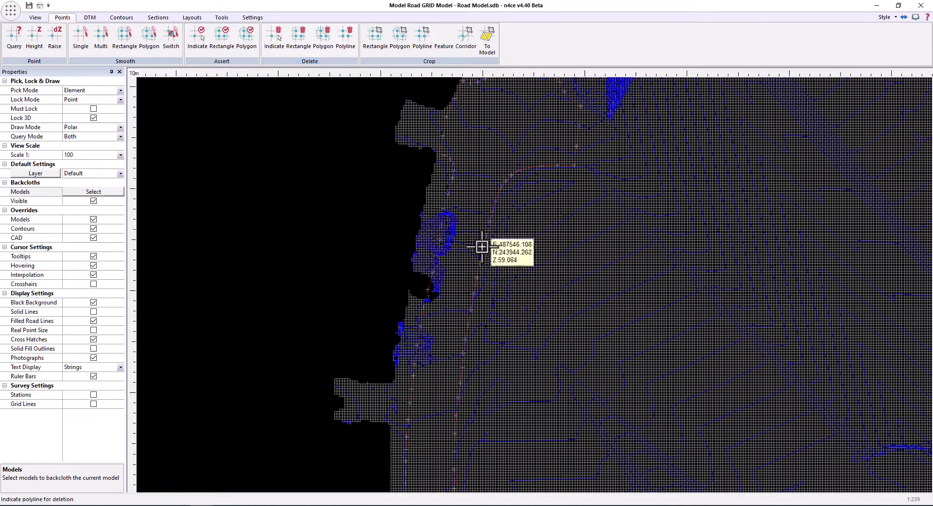
left_click(481, 246)
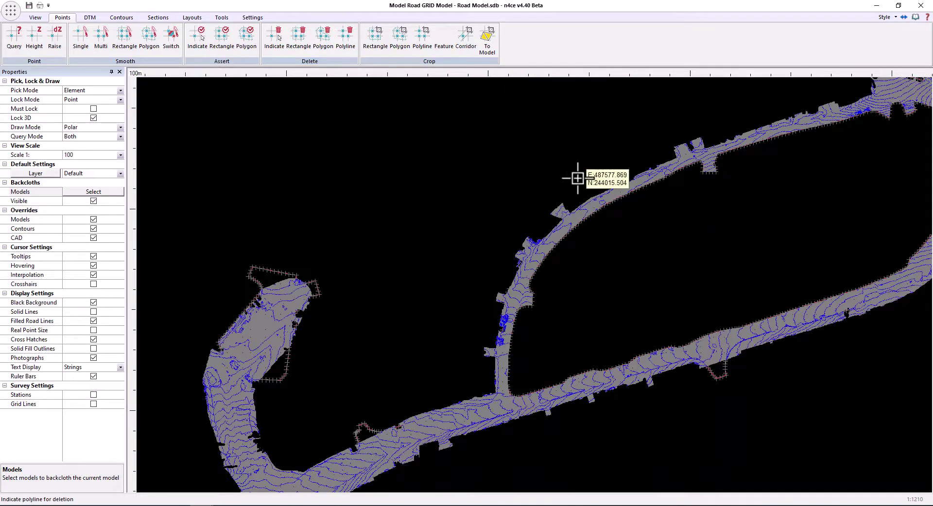
Crop the grid model to the outer Channels polyline along the road edges.
left_click(425, 46)
left_click(529, 275)
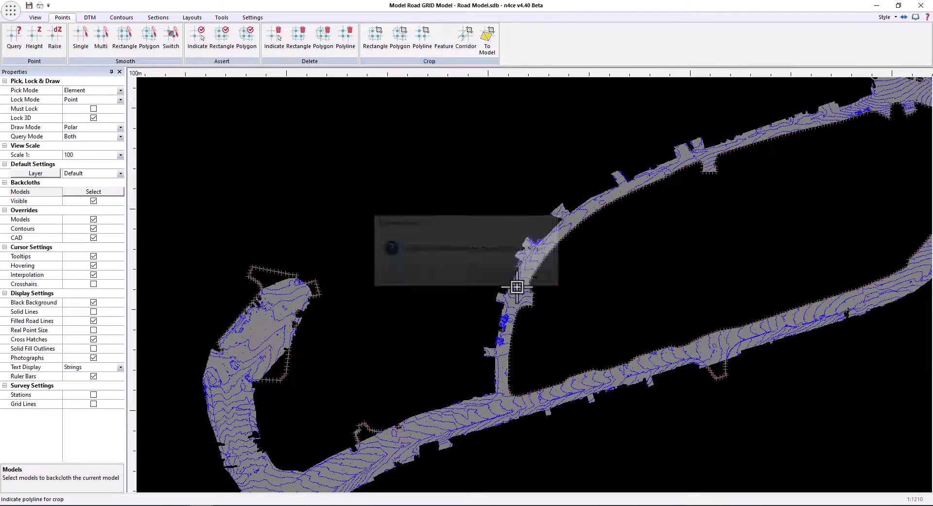
left_click(724, 377)
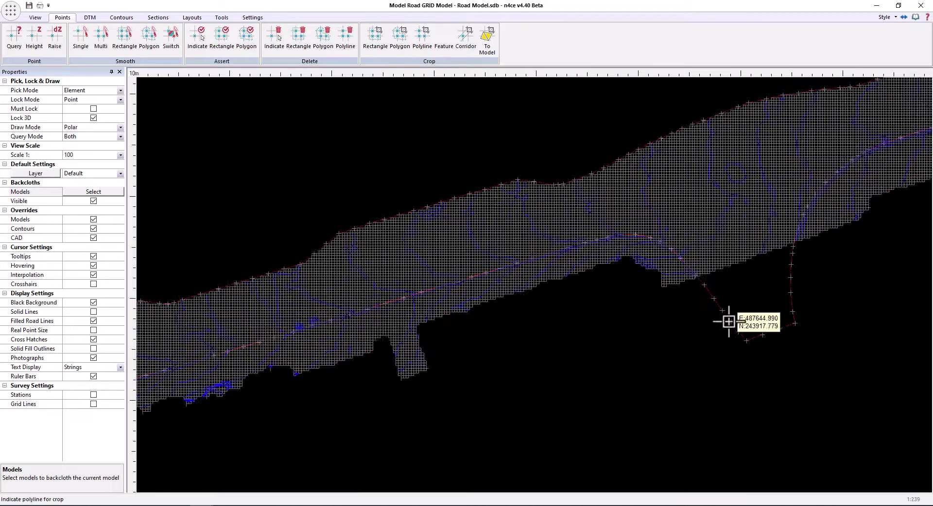
scroll(627, 346, "down", 5)
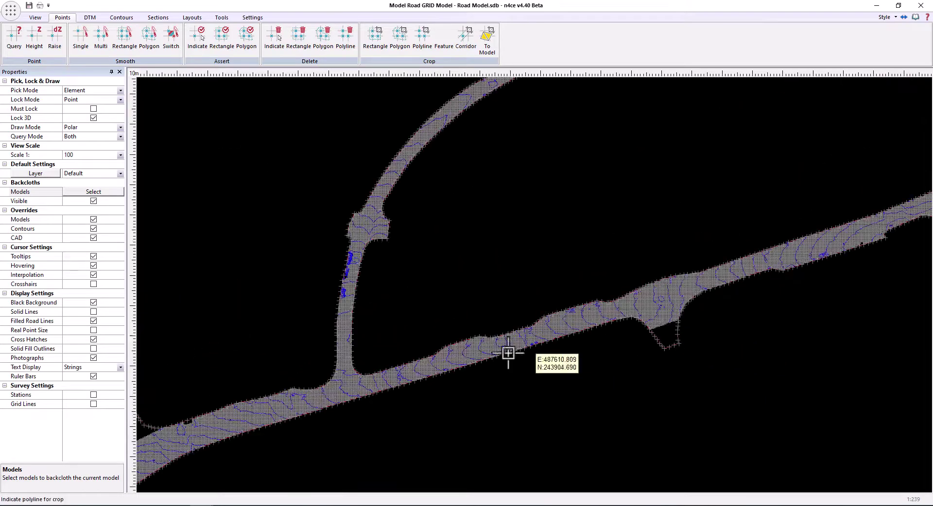
middle_click_drag(462, 338, 669, 272)
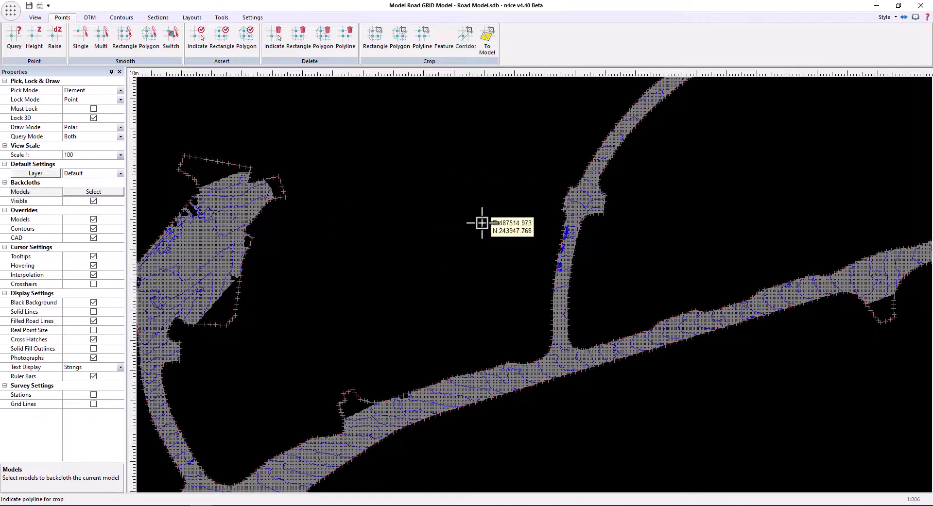
middle_click_drag(425, 312, 536, 401)
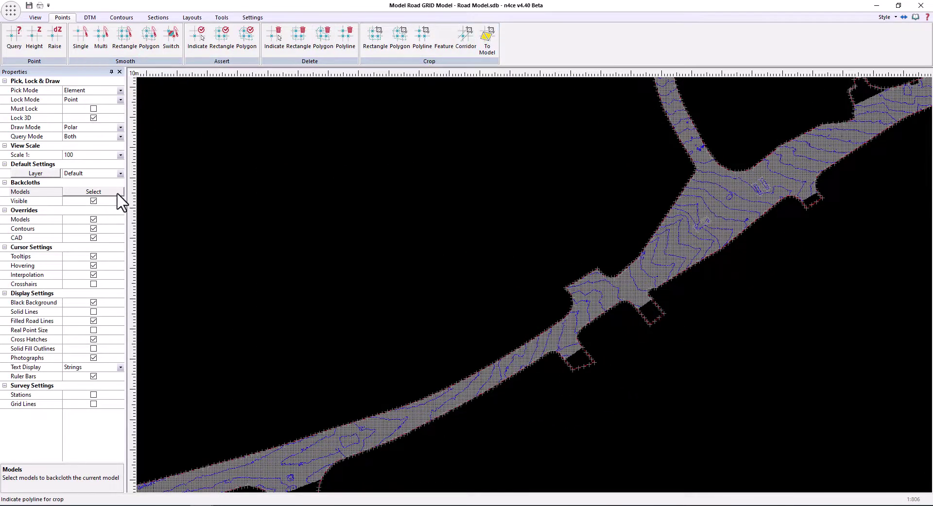
Add all of the Topo images as backcloths behind the grid model.
left_click(94, 191)
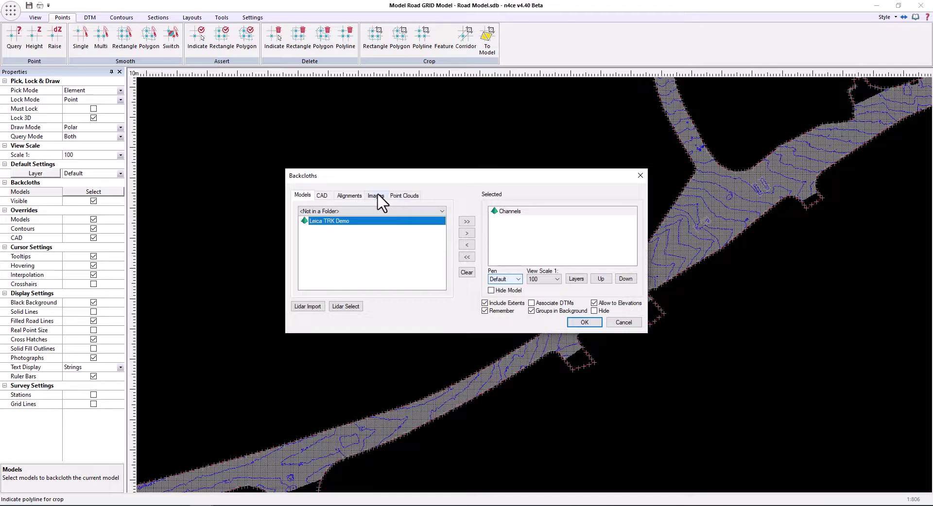
left_click(376, 196)
left_click(465, 221)
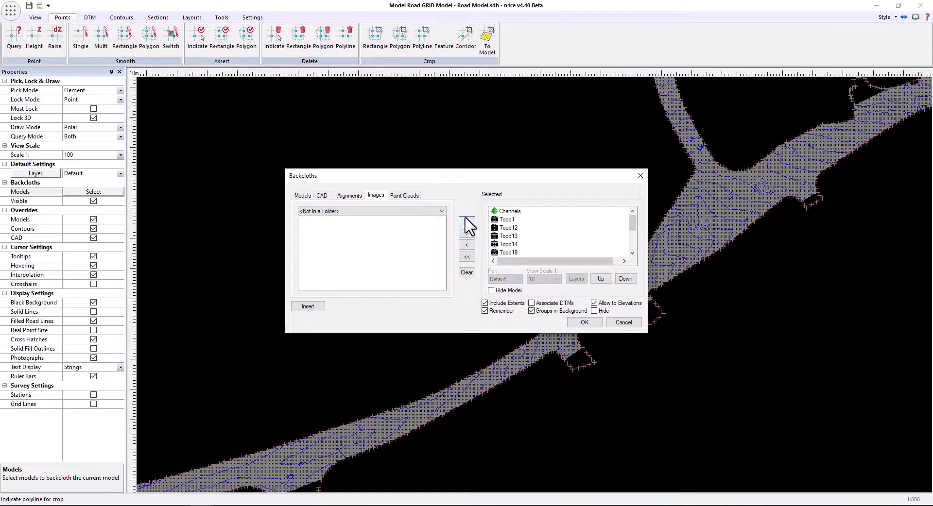
left_click(584, 322)
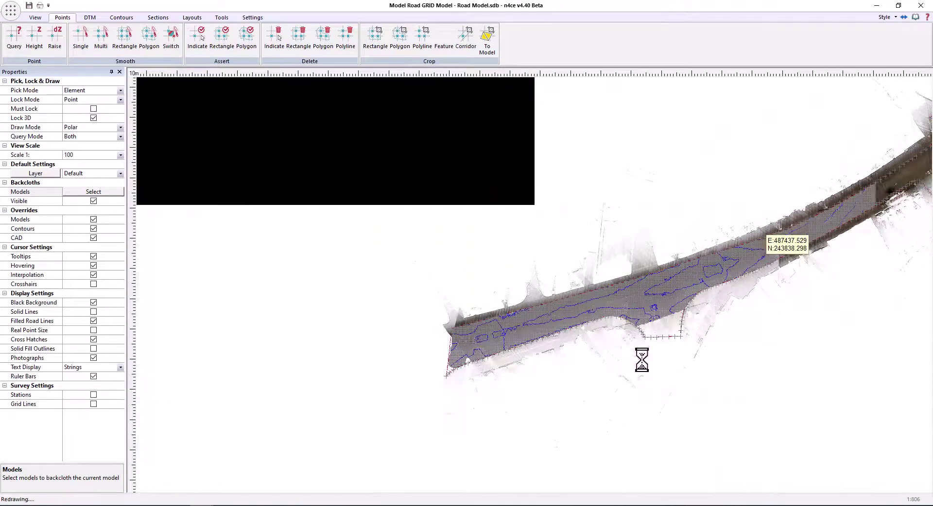
Turn off the model display so that only the contours lie over the road imagery.
scroll(641, 355, "up", 5)
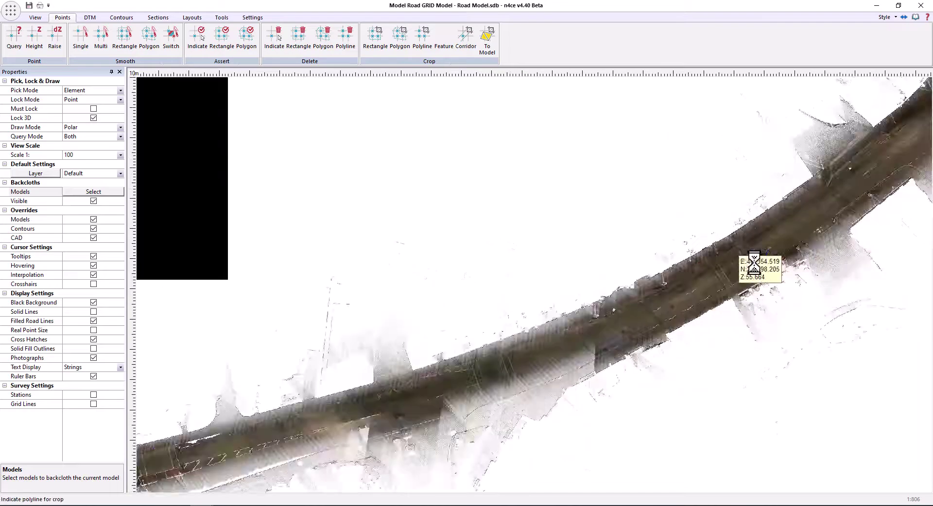
scroll(753, 263, "up", 10)
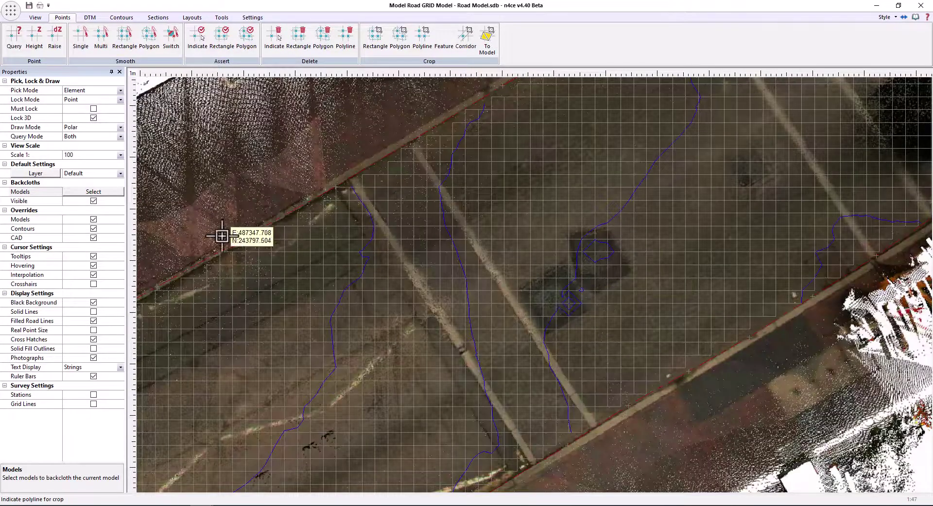
left_click(93, 220)
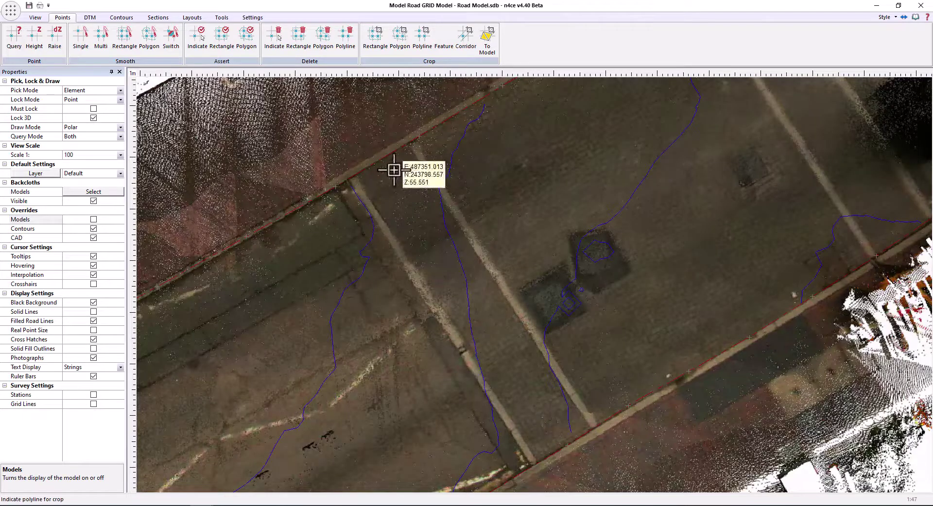
Change the interval of the Normal surface contours and apply it to the model.
left_click(121, 17)
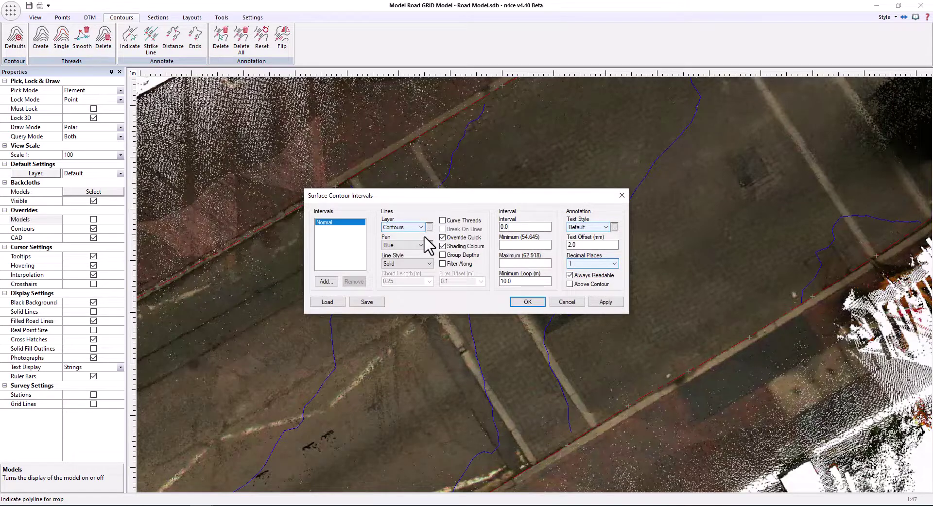
left_click(532, 303)
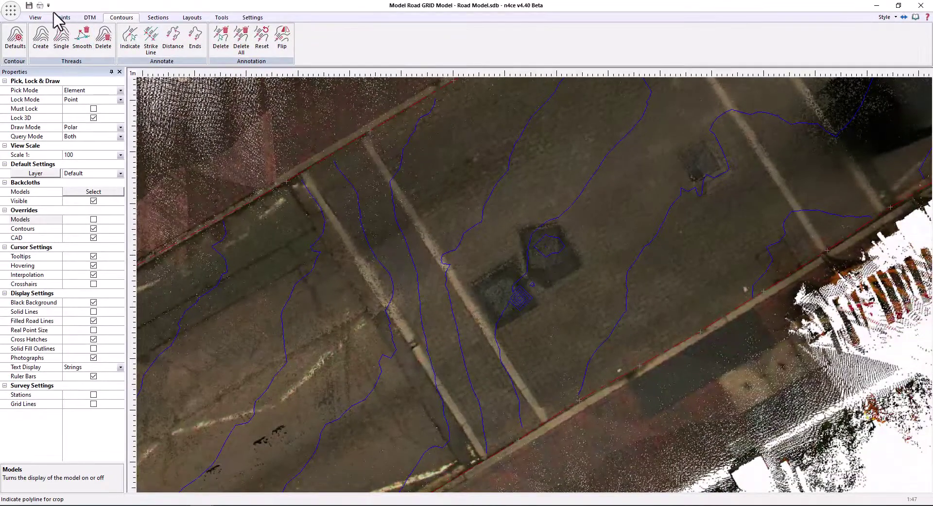
Outline the grid points around the contour spike beside the dark road patches, and inspect the contours along the road to the roundabout.
left_click(63, 17)
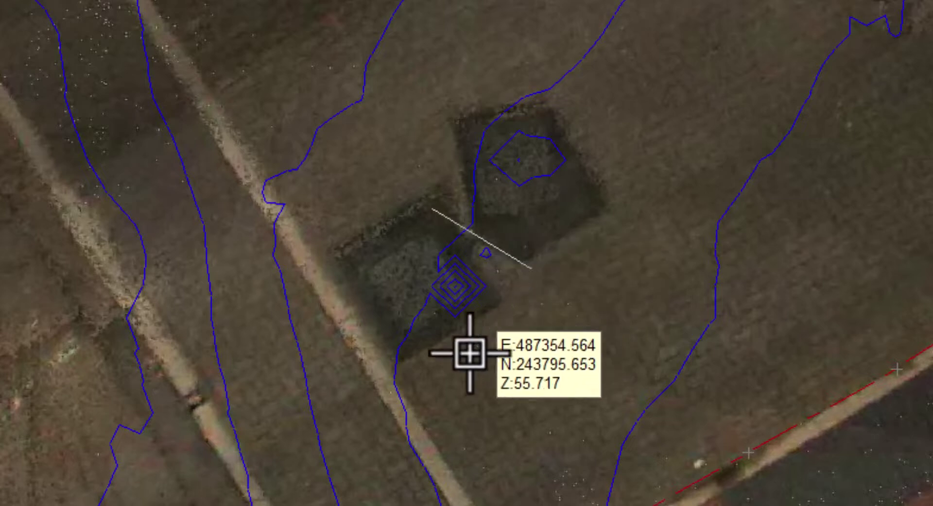
scroll(716, 214, "down", 3)
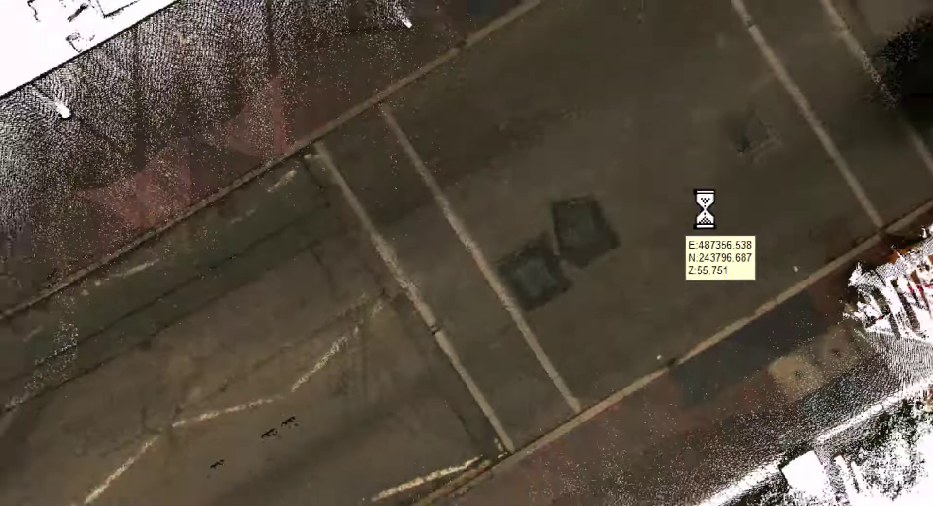
middle_click_drag(761, 214, 566, 340)
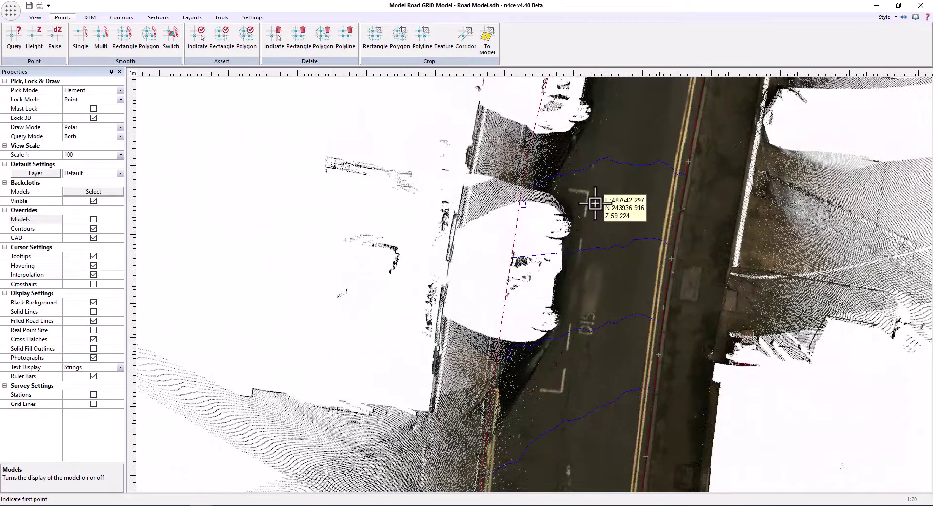
scroll(612, 204, "down", 2)
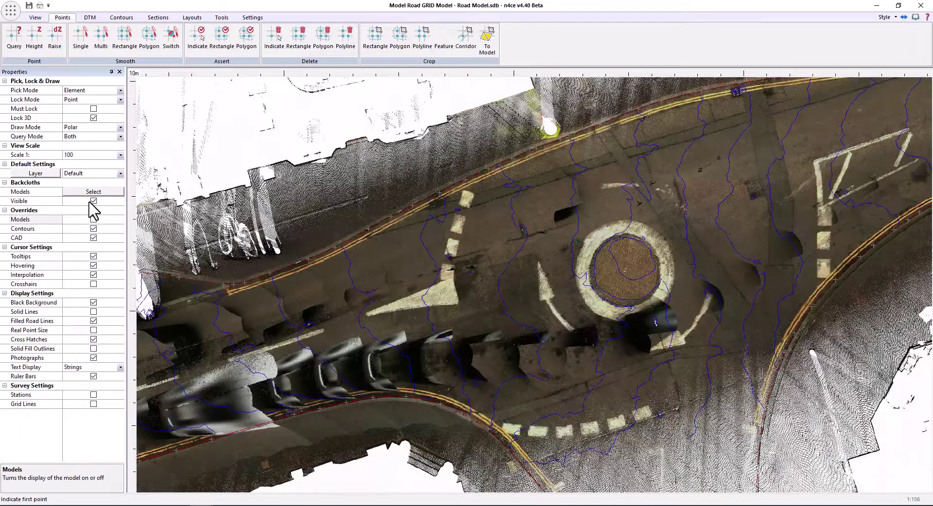
Hide the backcloths and smooth the whole road grid model so its contours run more evenly.
left_click(92, 201)
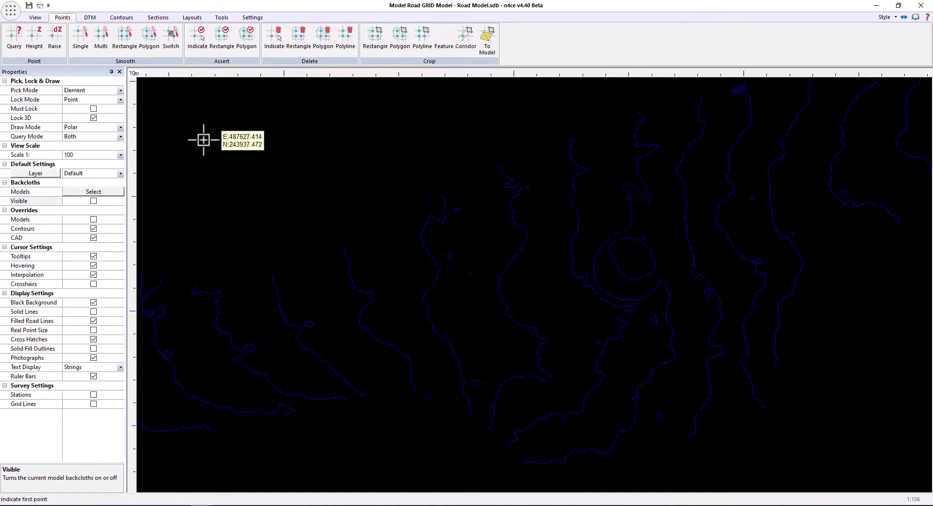
left_click(90, 18)
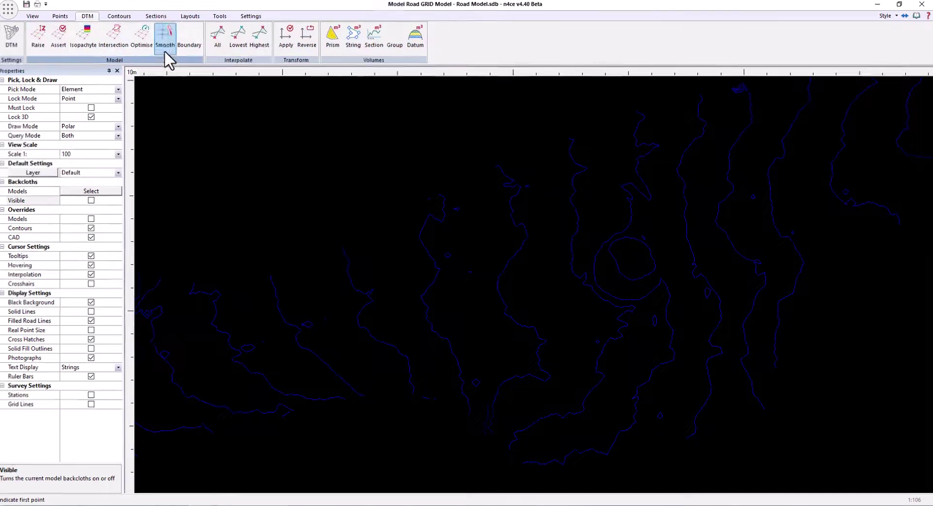
left_click(166, 51)
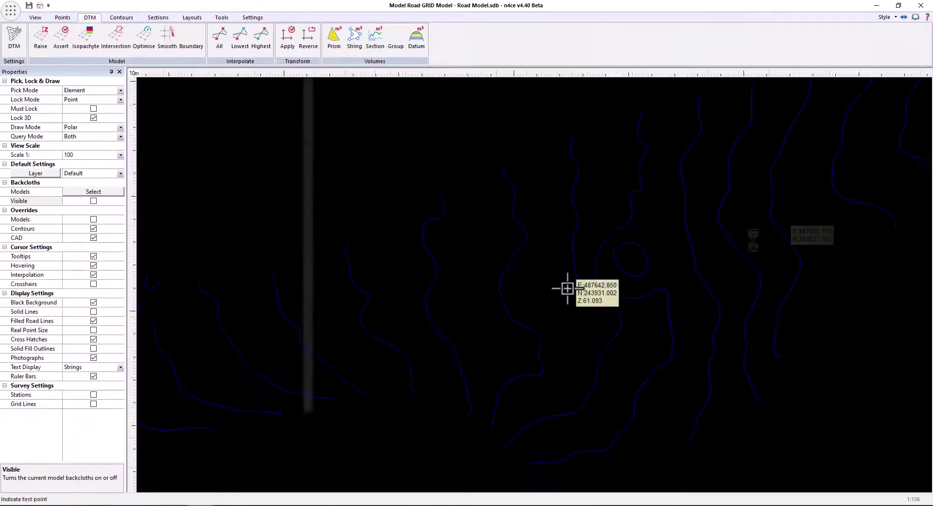
scroll(567, 289, "down", 5)
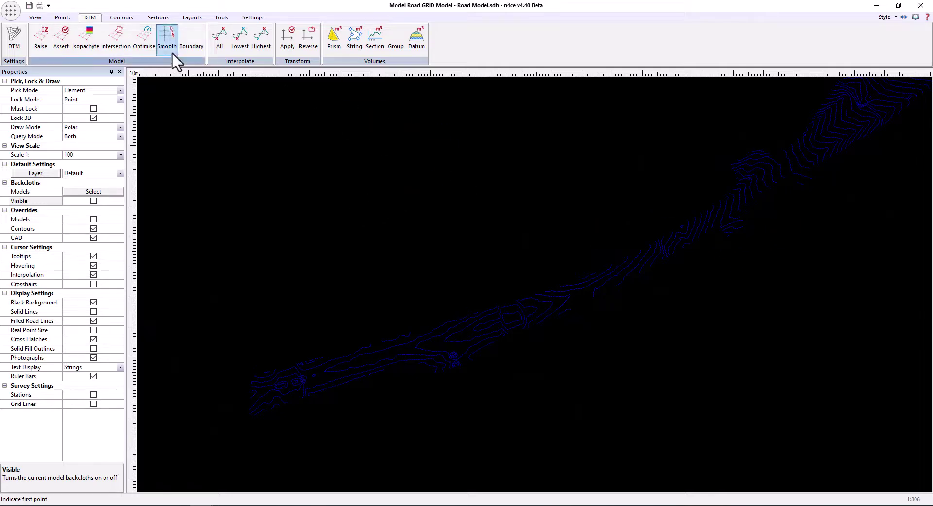
Create contour threads for the road grid model from the Normal interval, with annotation set to 2 decimal places.
left_click(120, 18)
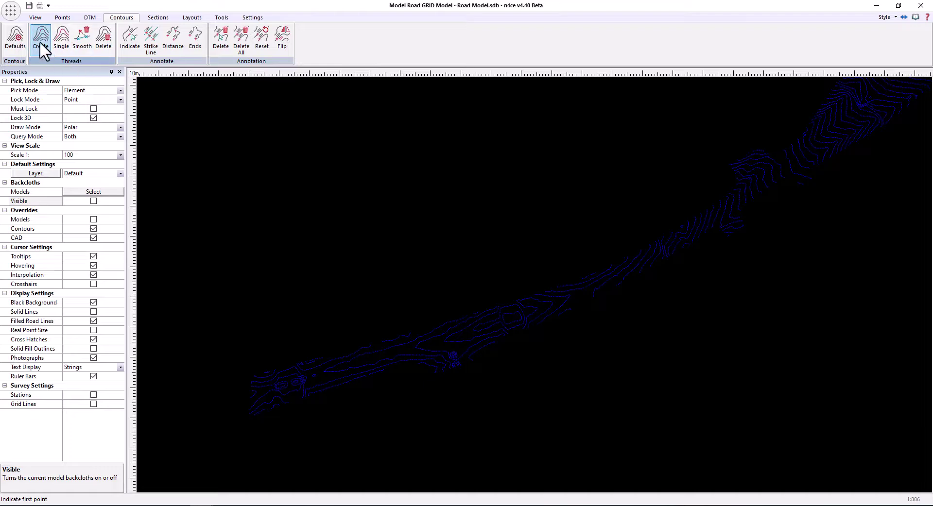
left_click(39, 41)
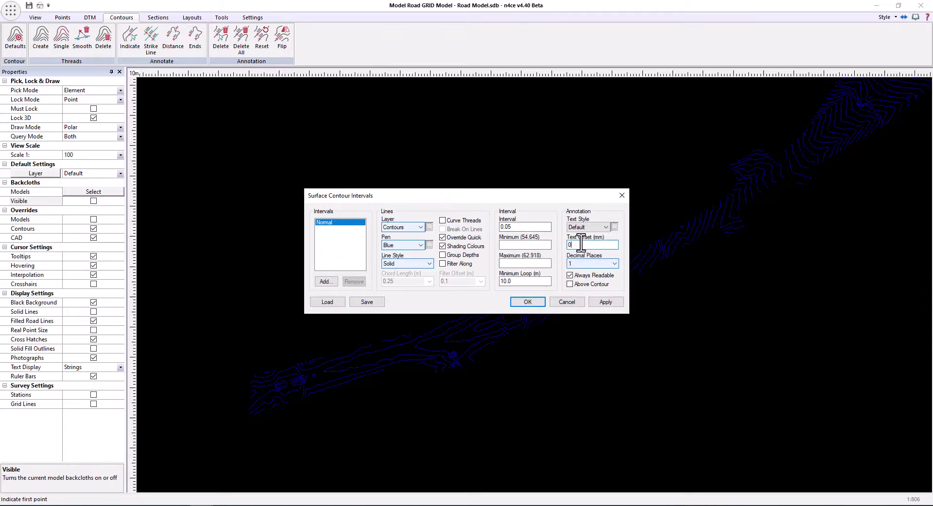
left_click(588, 264)
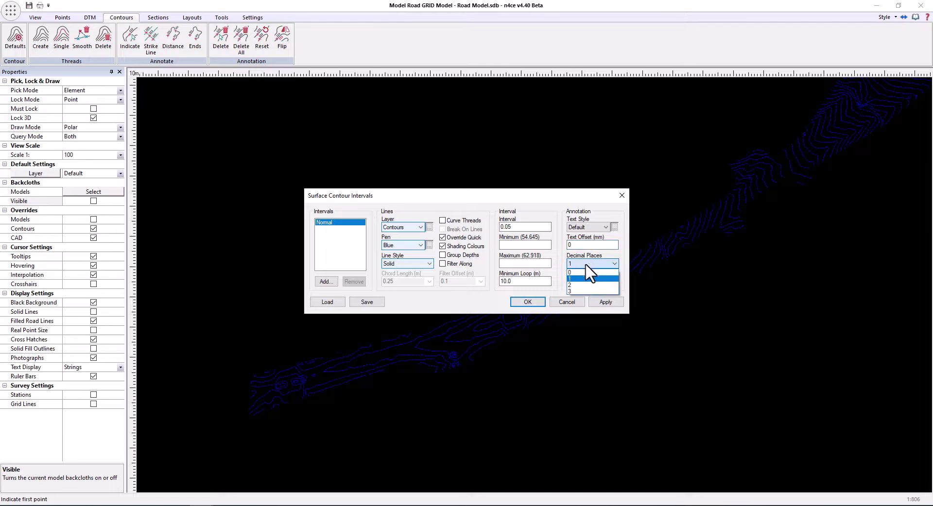
left_click(575, 286)
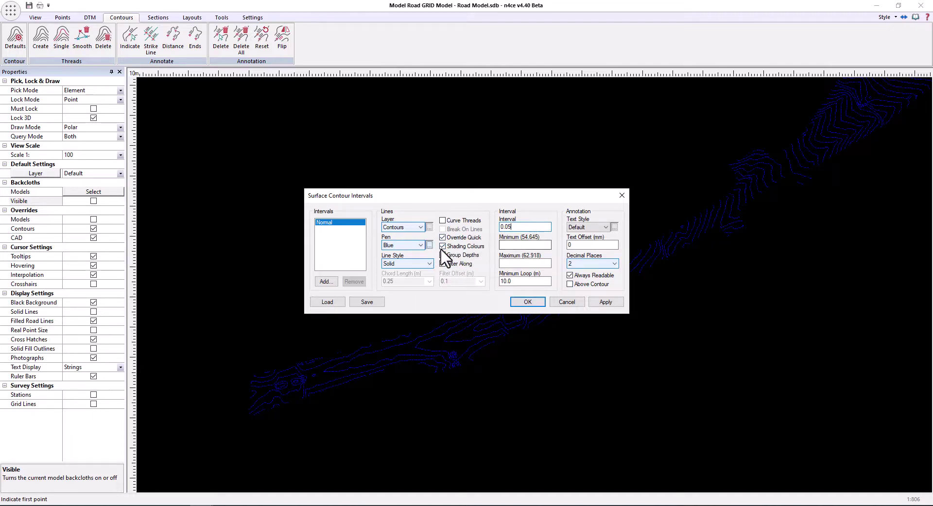
double_click(524, 281)
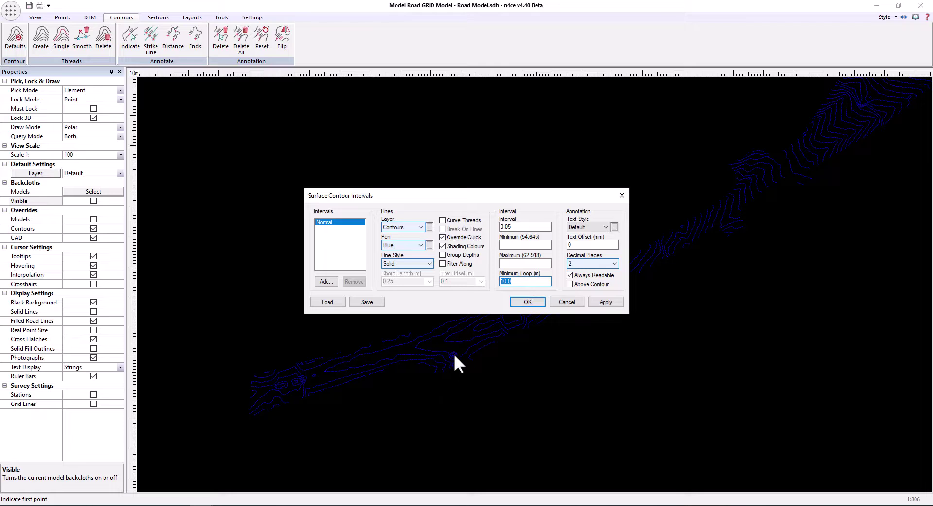
left_click(522, 302)
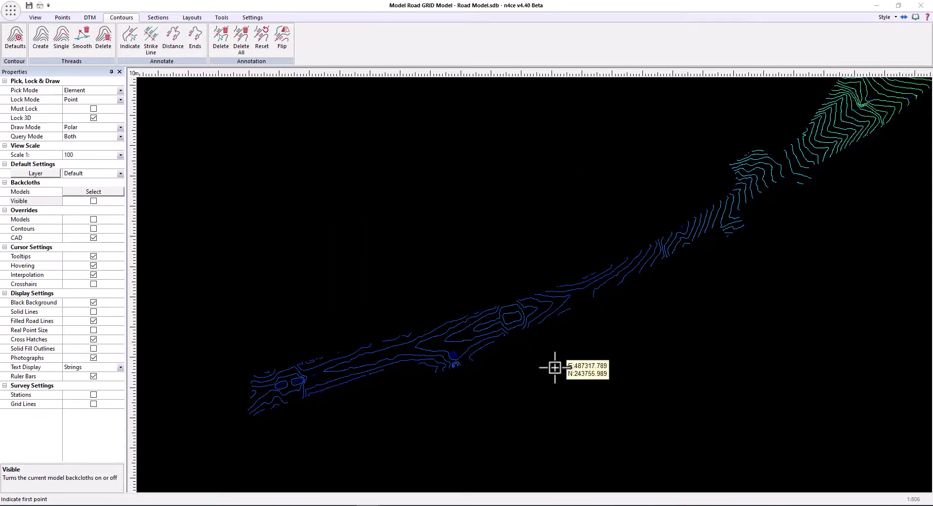
Examine the shaded contour threads along the whole road and its junctions, with the quick contours kept hidden.
scroll(505, 375, "up", 1)
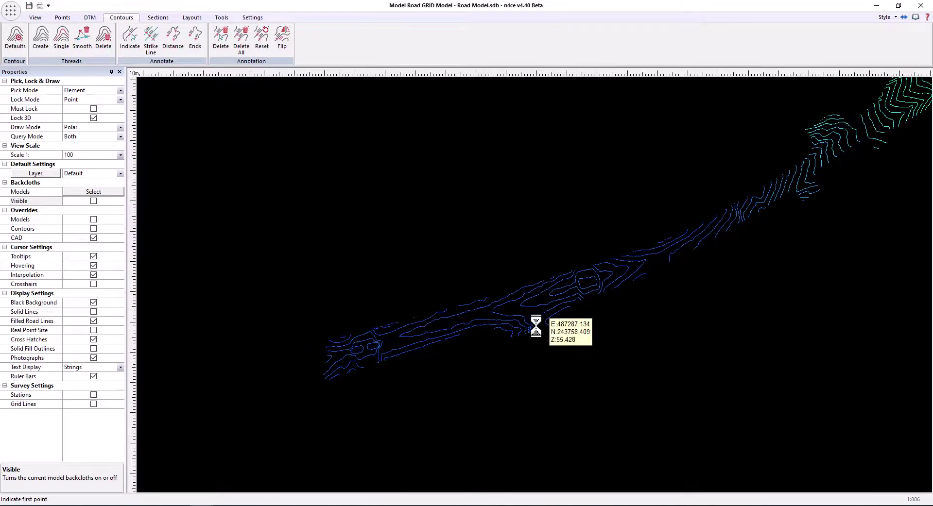
scroll(578, 307, "up", 3)
scroll(632, 287, "down", 3)
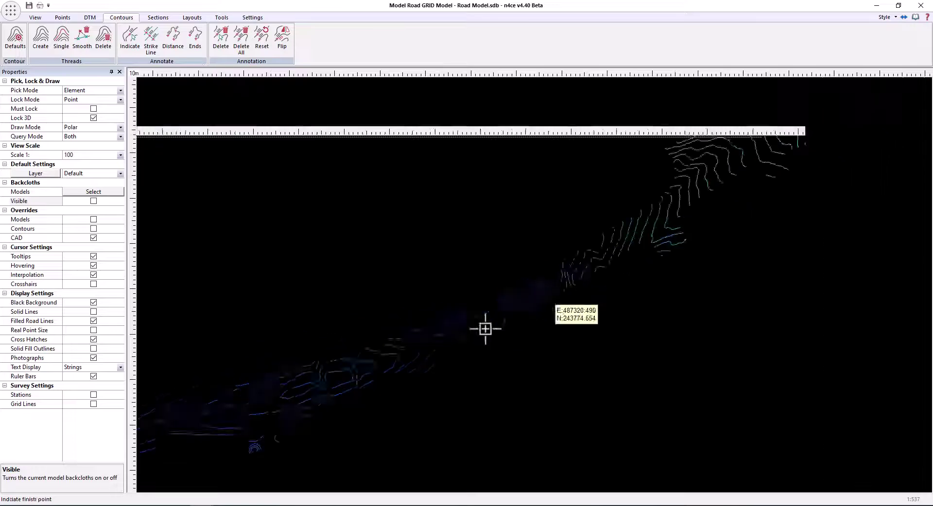
scroll(556, 353, "down", 3)
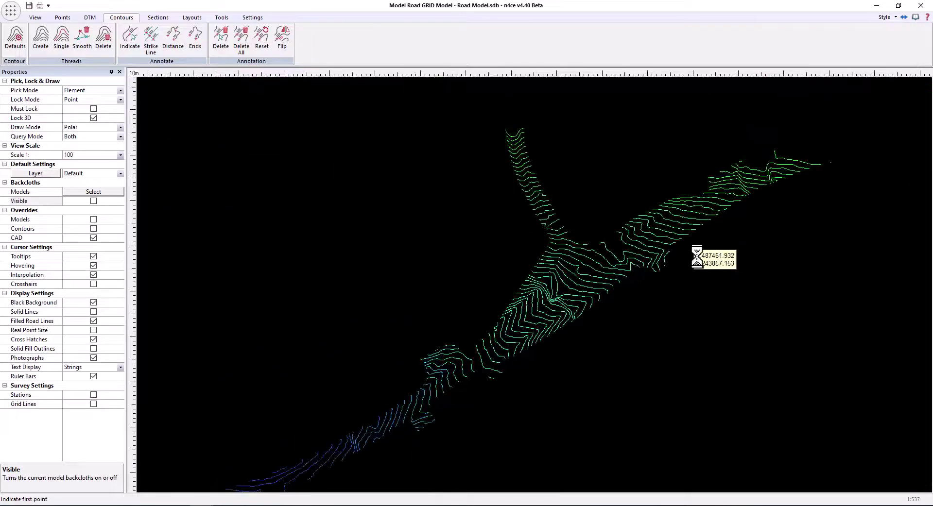
scroll(558, 357, "up", 3)
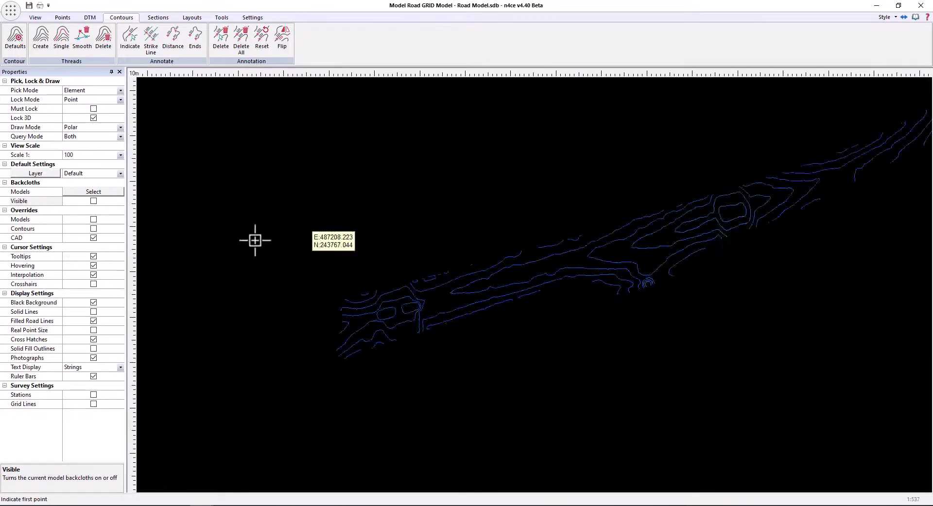
left_click(95, 228)
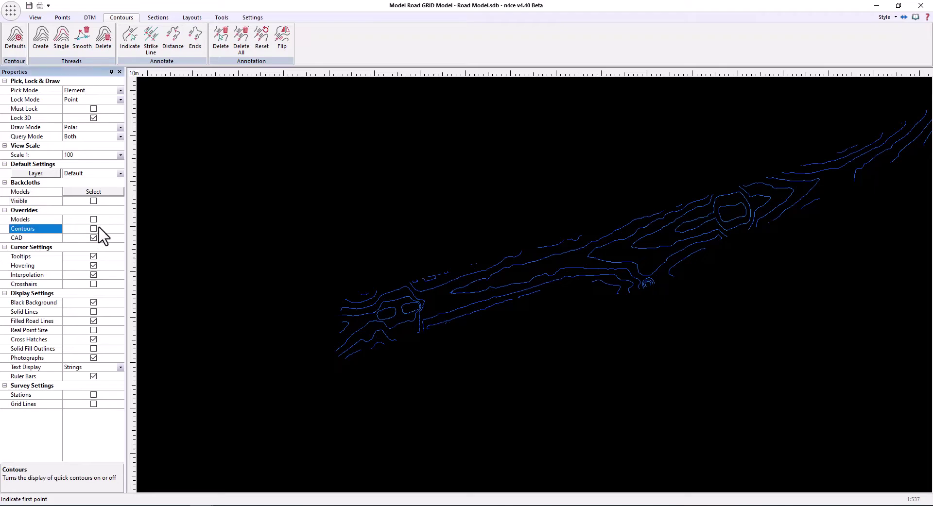
scroll(655, 265, "up", 4)
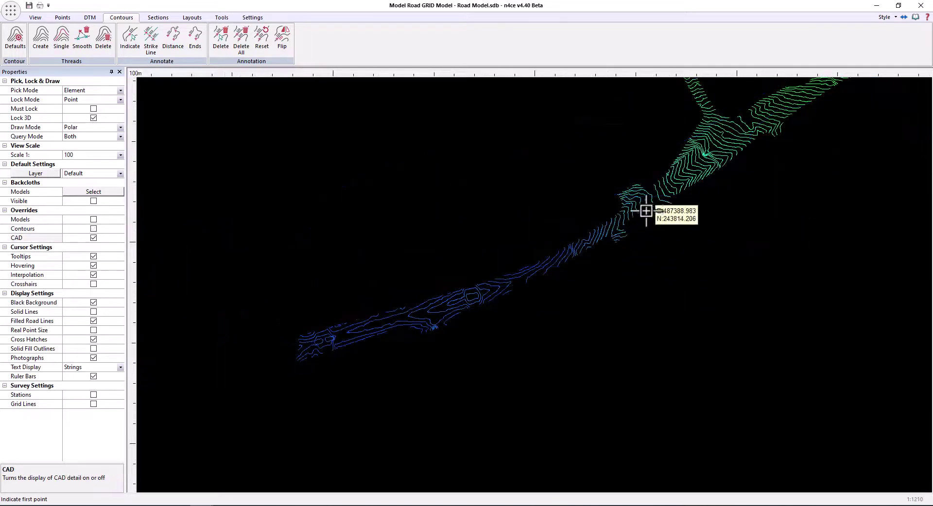
middle_click_drag(703, 202, 626, 263)
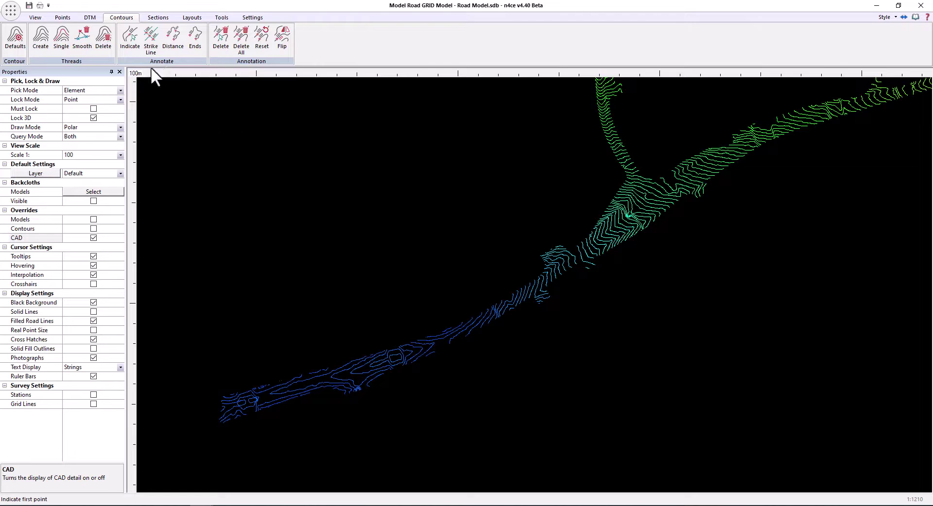
Annotate the contours at a distance of 10.0 and turn the backcloth imagery on behind the labelled threads.
left_click(171, 39)
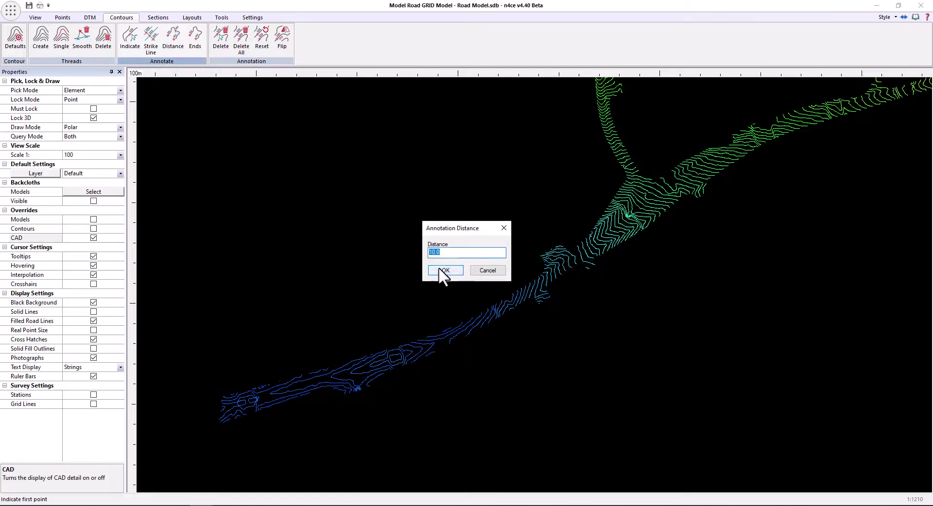
left_click(444, 271)
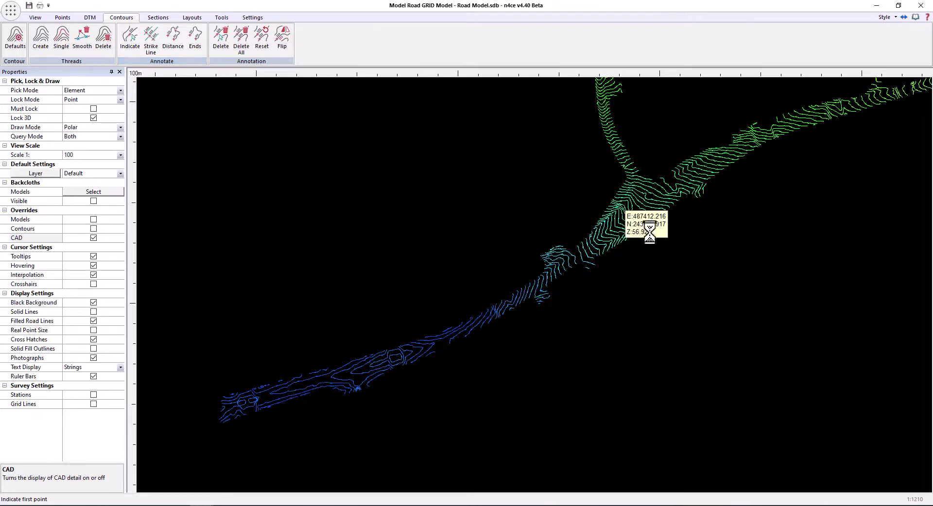
scroll(632, 238, "up", 5)
scroll(656, 272, "up", 1)
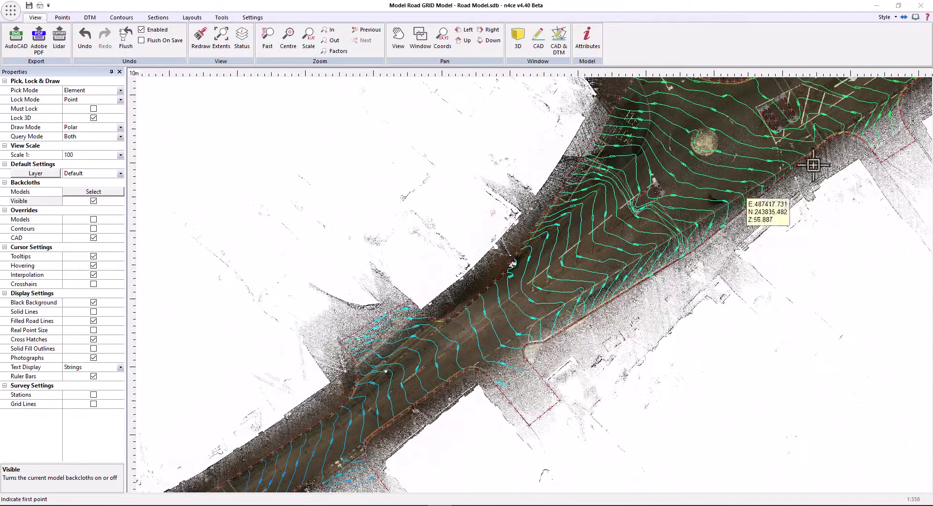
Close the grid model and create a Point Grid model named Spots, interpolated to Road GRID Model with spacing 2 and code SL.
left_click(920, 5)
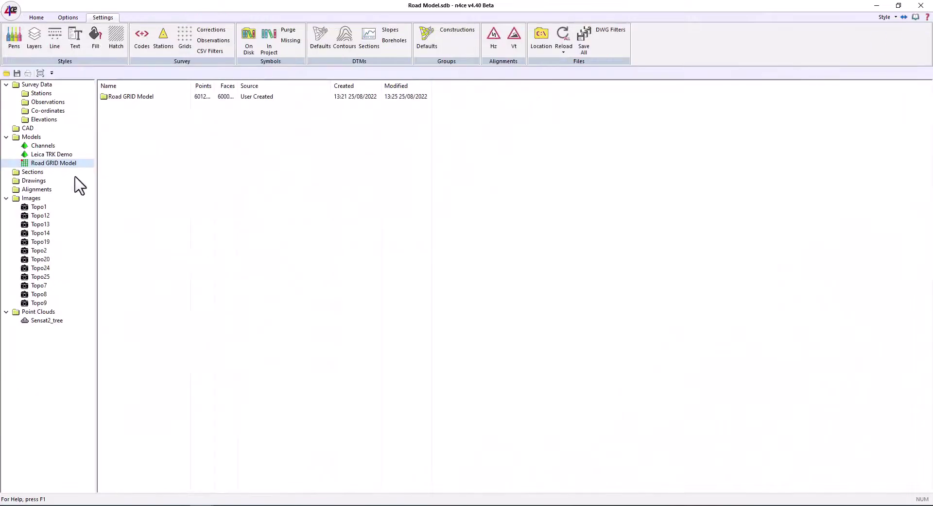
left_click(31, 138)
right_click(31, 138)
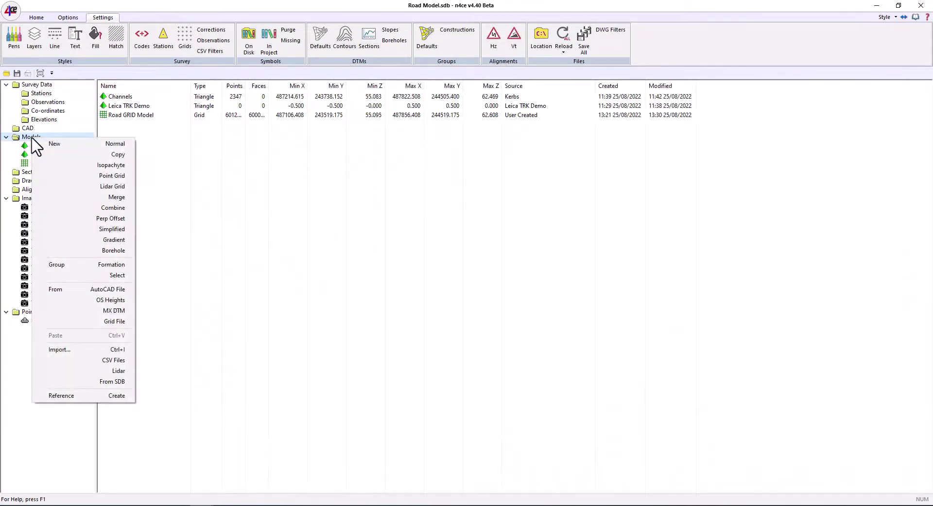
left_click(112, 176)
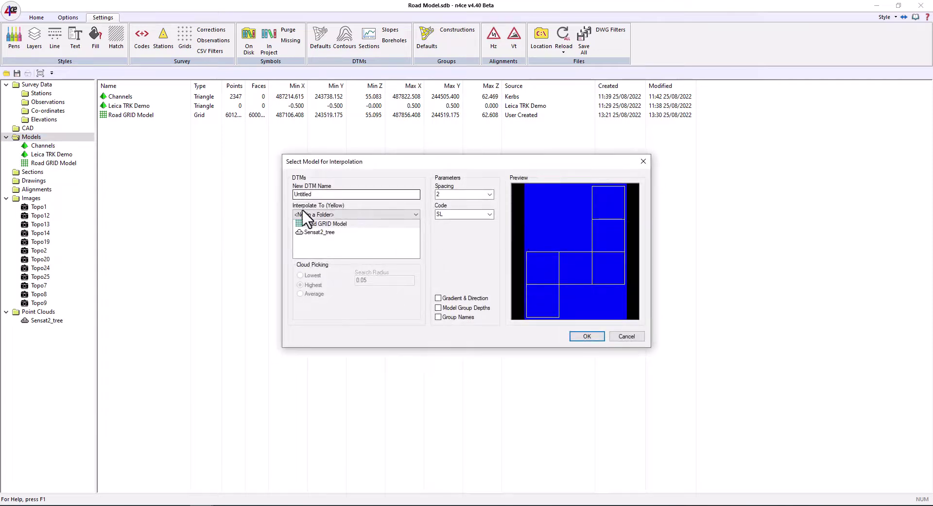
double_click(318, 194)
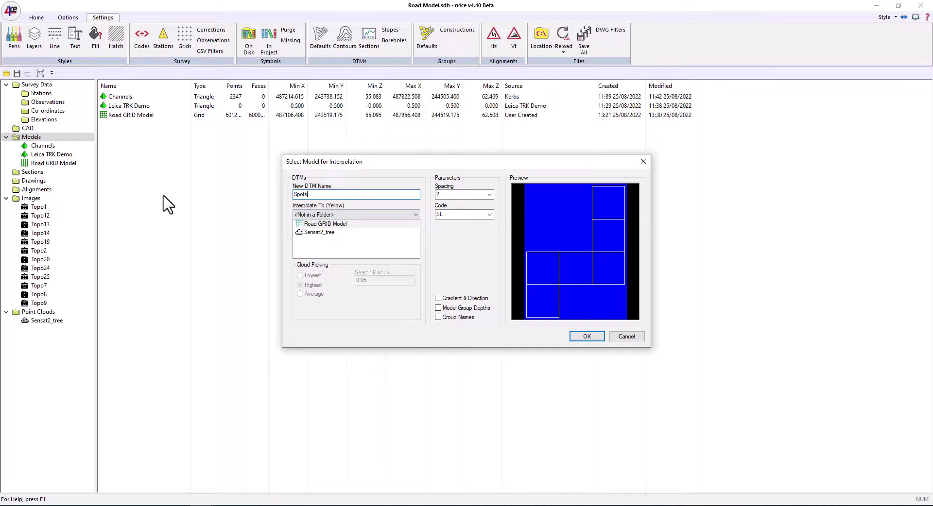
left_click(460, 216)
left_click(323, 224)
left_click(490, 194)
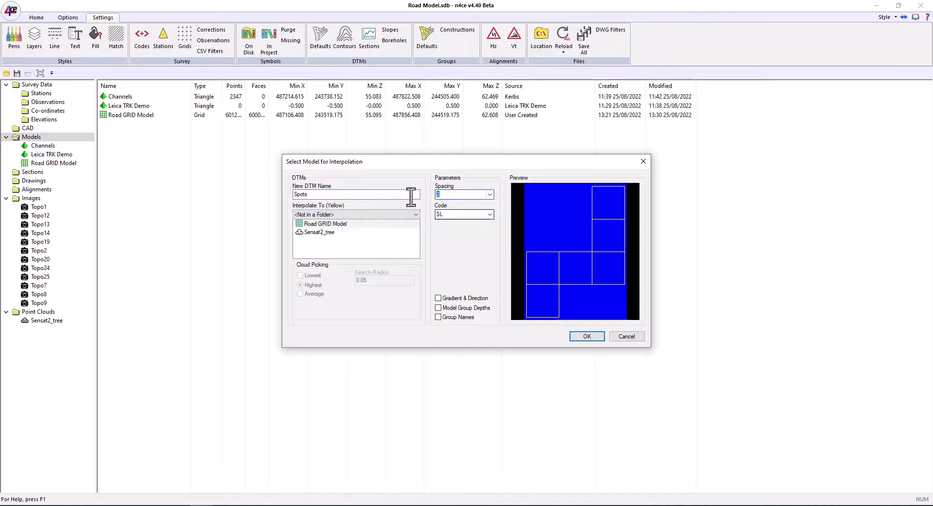
left_click(583, 336)
Open the Spots model and add all of the Topo images as its backcloths.
left_click(31, 172)
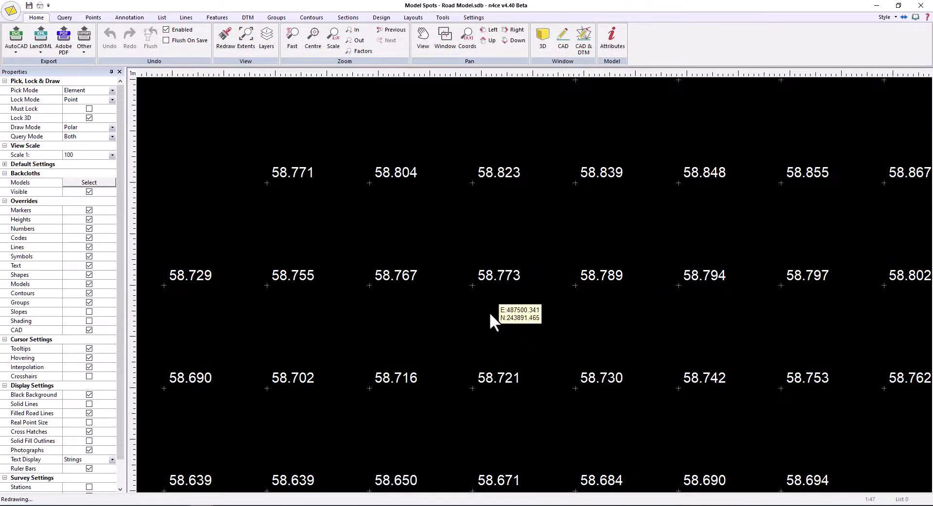
left_click(111, 183)
left_click(370, 194)
left_click(468, 221)
left_click(585, 321)
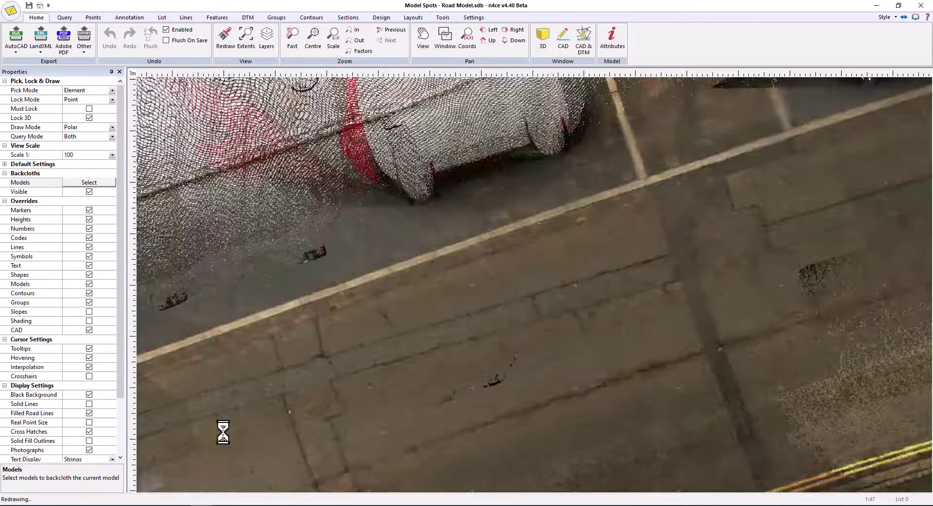
Add Road GRID Model as a further backcloth so its annotated contours lie with the spot levels around the roundabout.
scroll(585, 340, "down", 2)
middle_click_drag(446, 416, 559, 297)
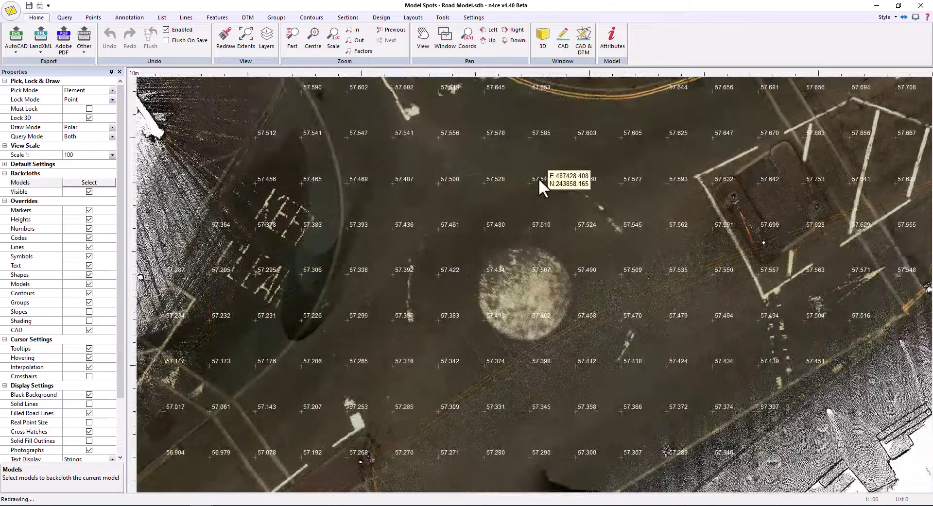
left_click(92, 182)
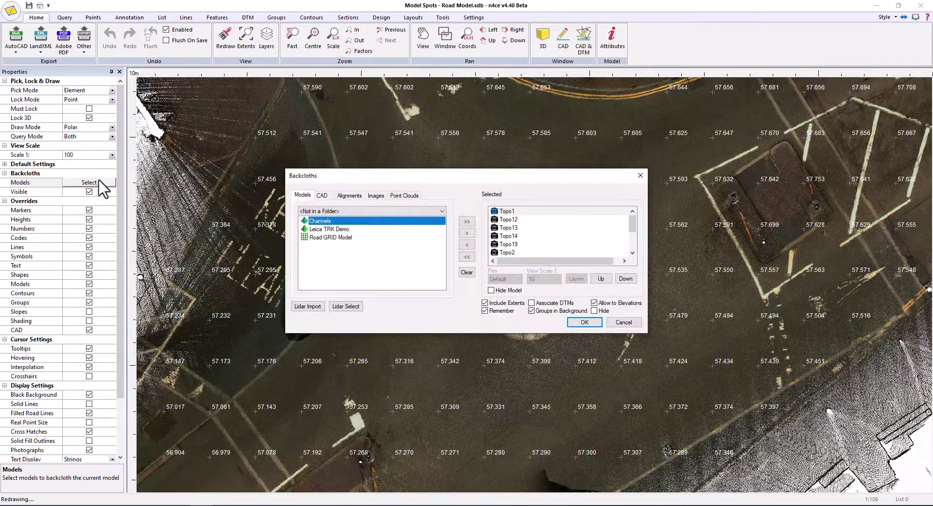
left_click(335, 237)
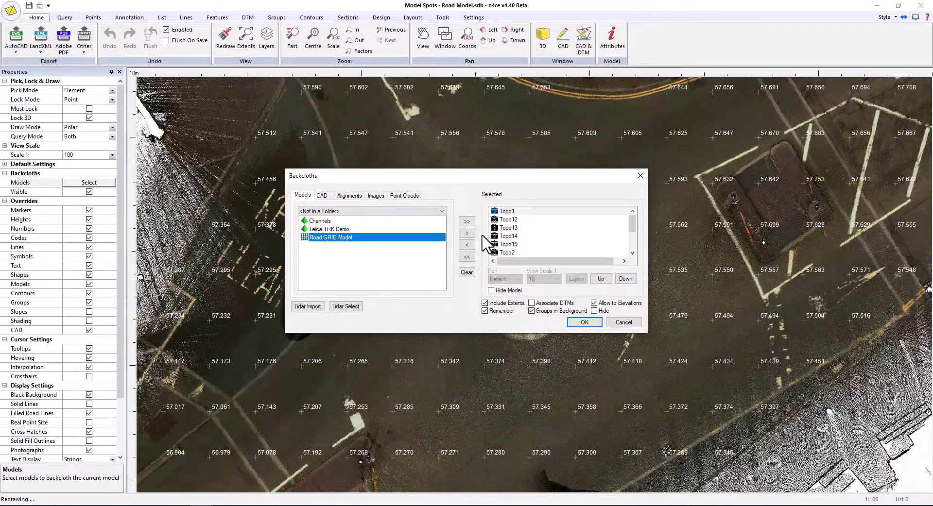
left_click(466, 234)
left_click(584, 322)
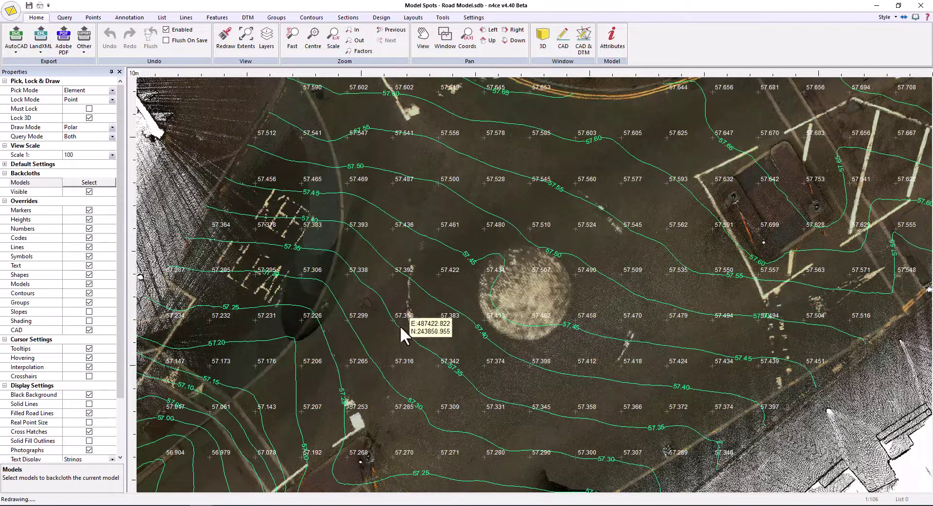
middle_click_drag(453, 383, 699, 156)
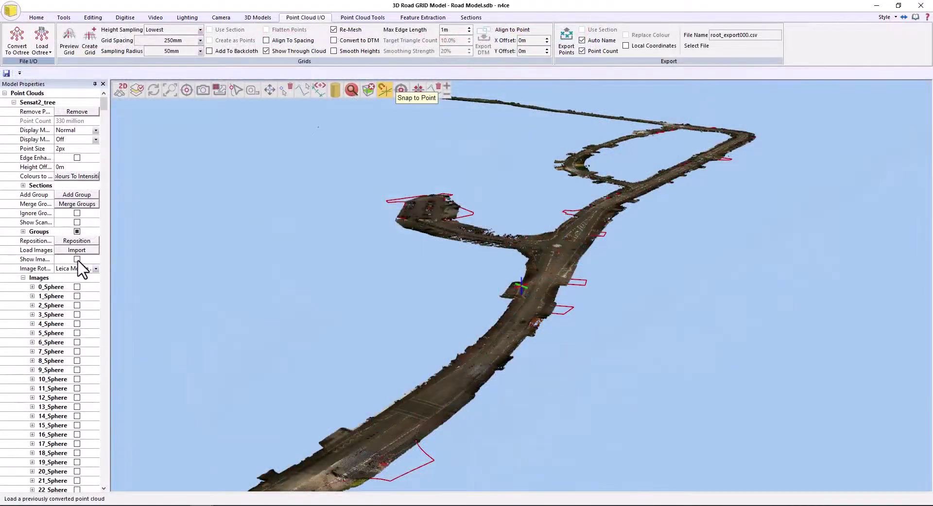
Show the image locations of the Sensat2_tree point cloud in the 3D view and collapse its list of images.
left_click(77, 259)
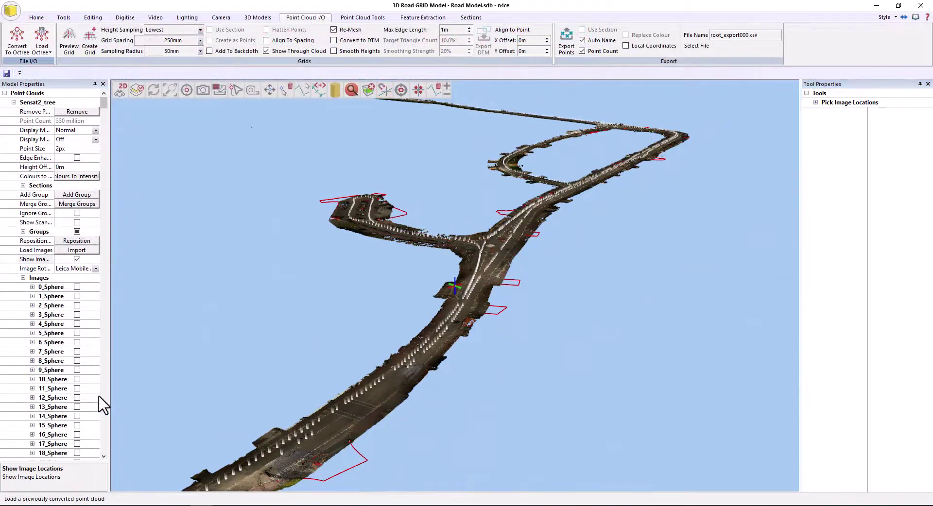
left_click(24, 278)
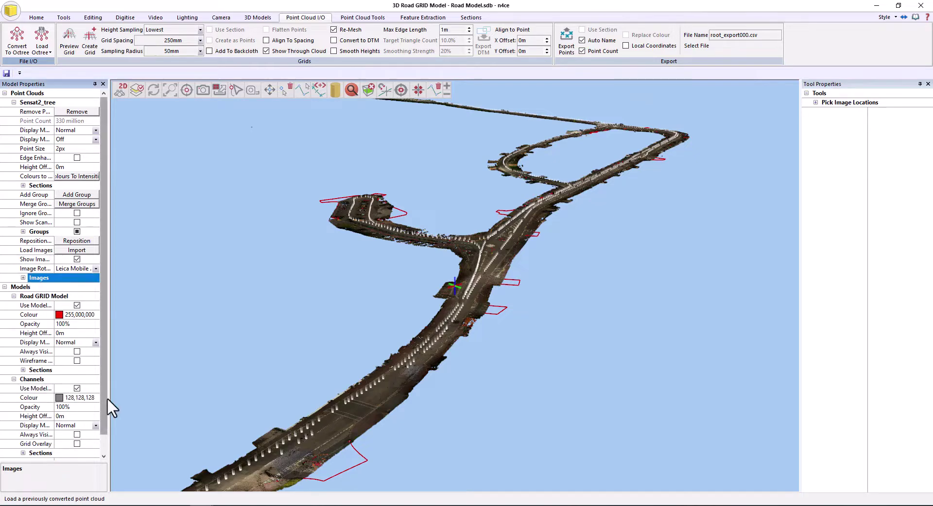
left_click_drag(106, 398, 104, 418)
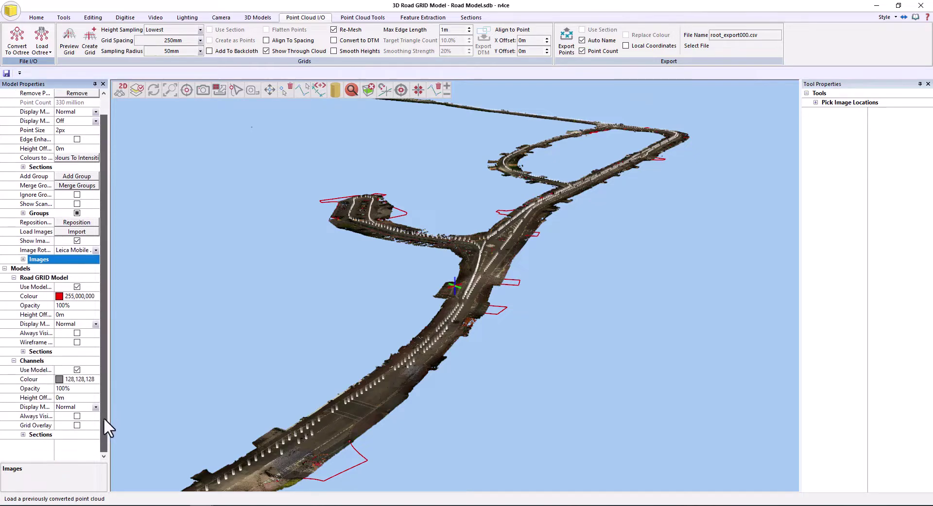
Display Road GRID Model as Height Shaded and turn off the display of the Sensat2_tree point cloud.
left_click(95, 324)
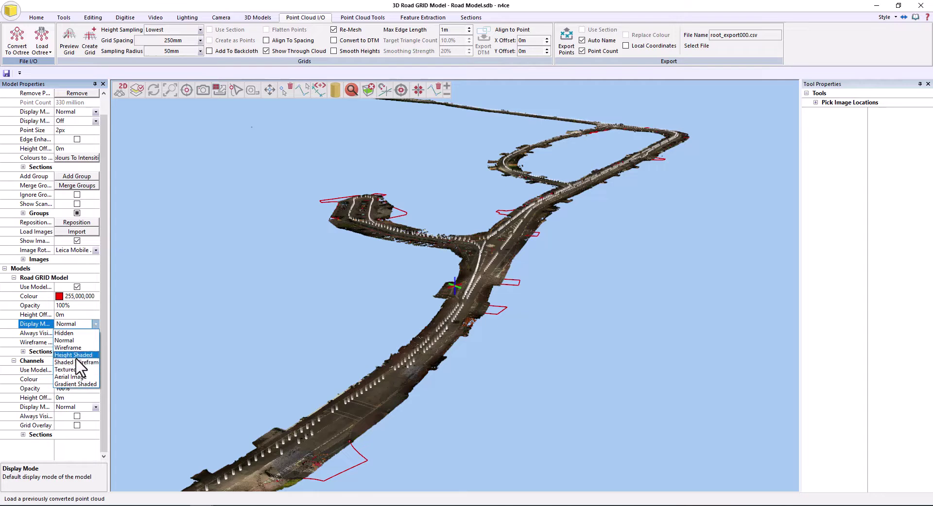
left_click(75, 356)
left_click(95, 130)
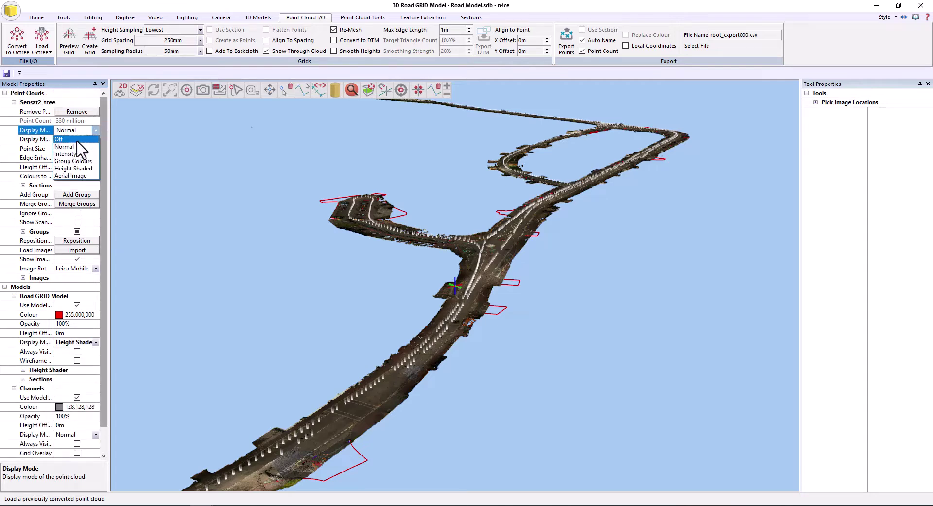
left_click(76, 139)
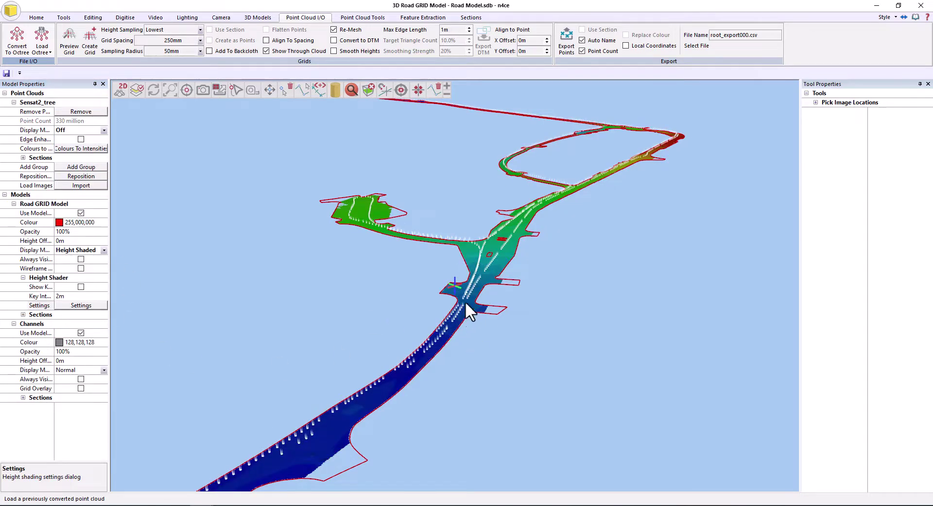
Enter the street-level image 379_Sphere_1 to view the height-shaded road model projected over the photograph.
double_click(432, 379)
double_click(566, 258)
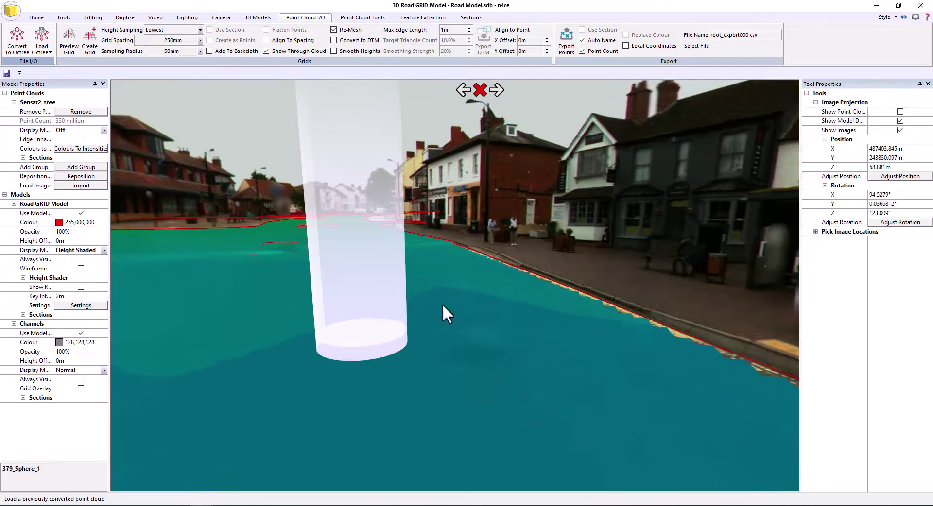
double_click(354, 334)
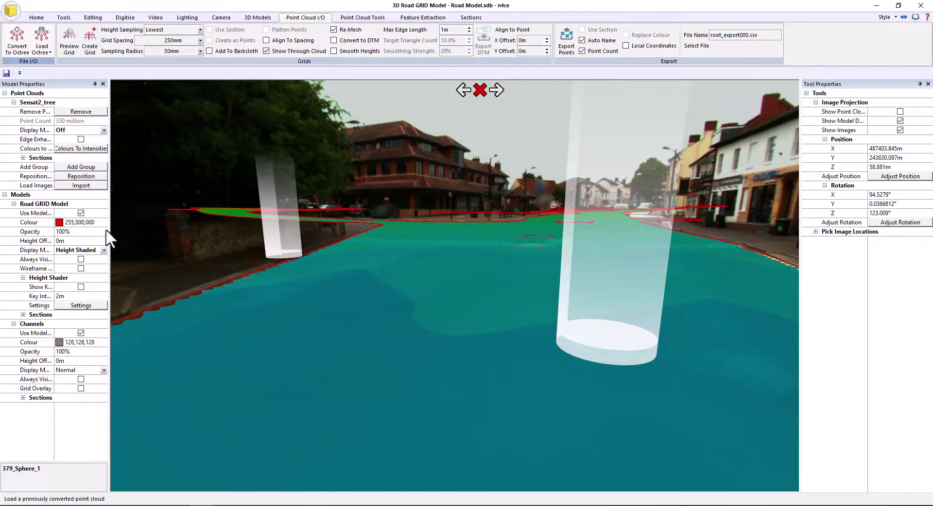
Show the DTM contours and set Road GRID Model's opacity to 50% to inspect them over the street image.
left_click(37, 17)
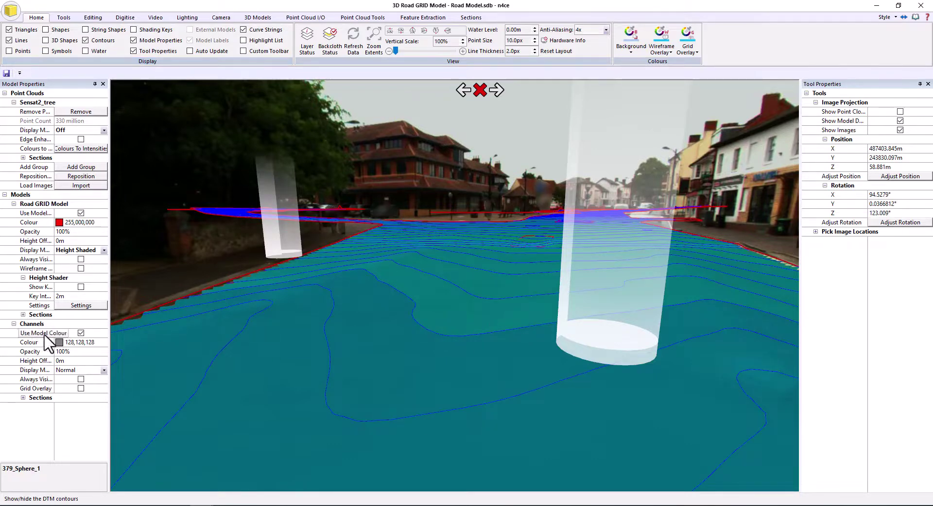
left_click(74, 231)
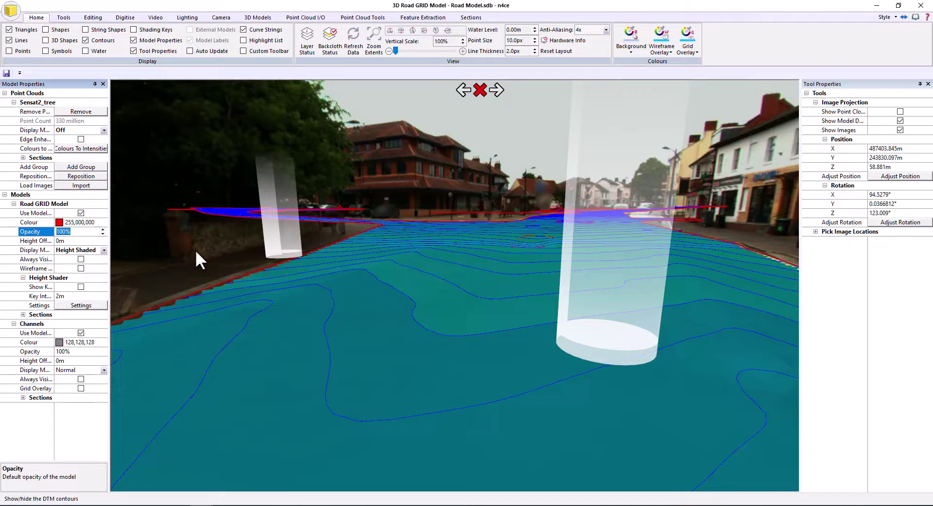
type("50")
key("Return")
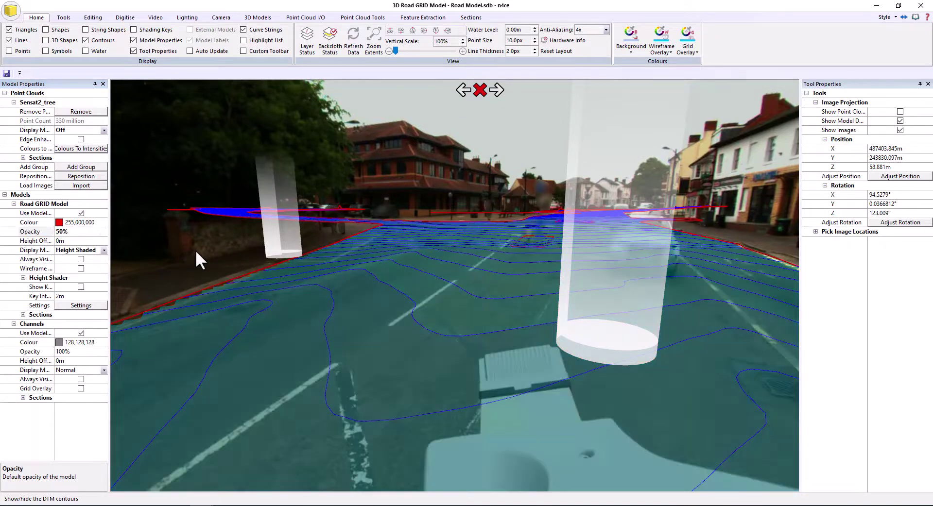
left_click_drag(448, 319, 255, 267)
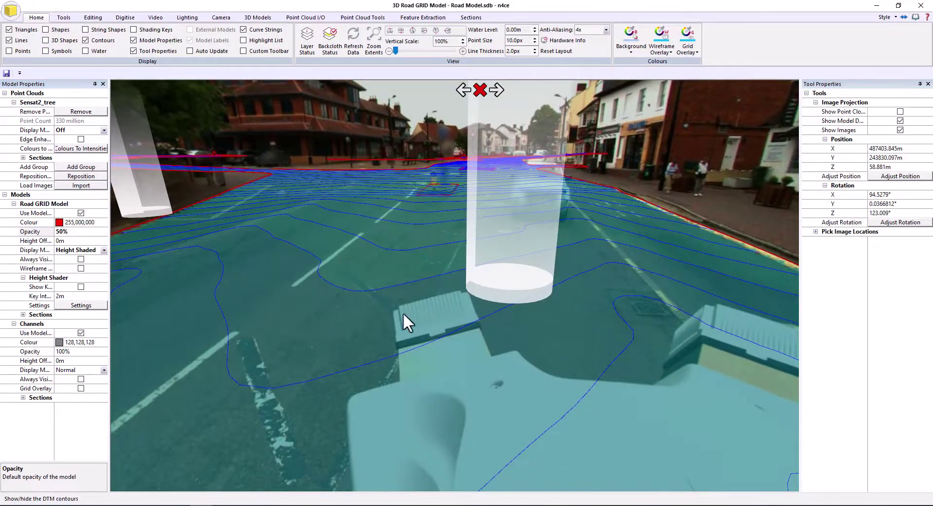
left_click_drag(342, 293, 506, 353)
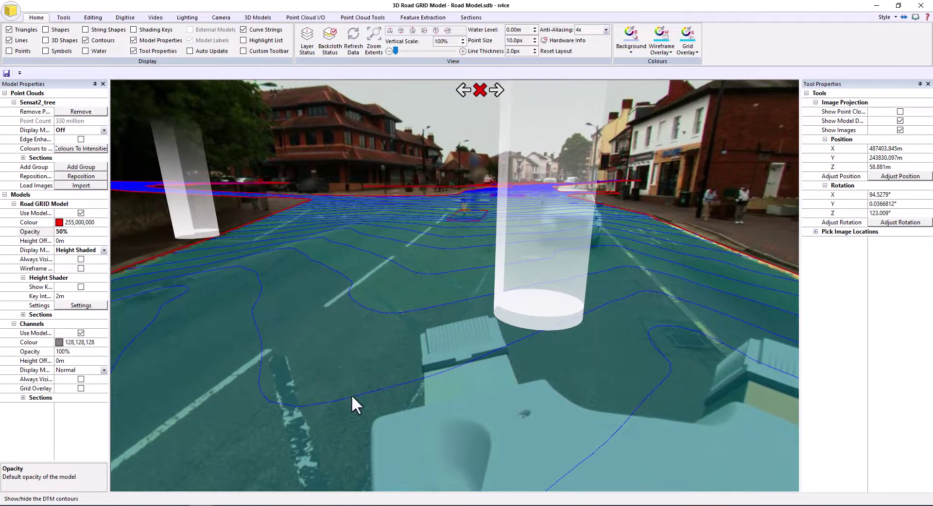
left_click_drag(351, 395, 296, 380)
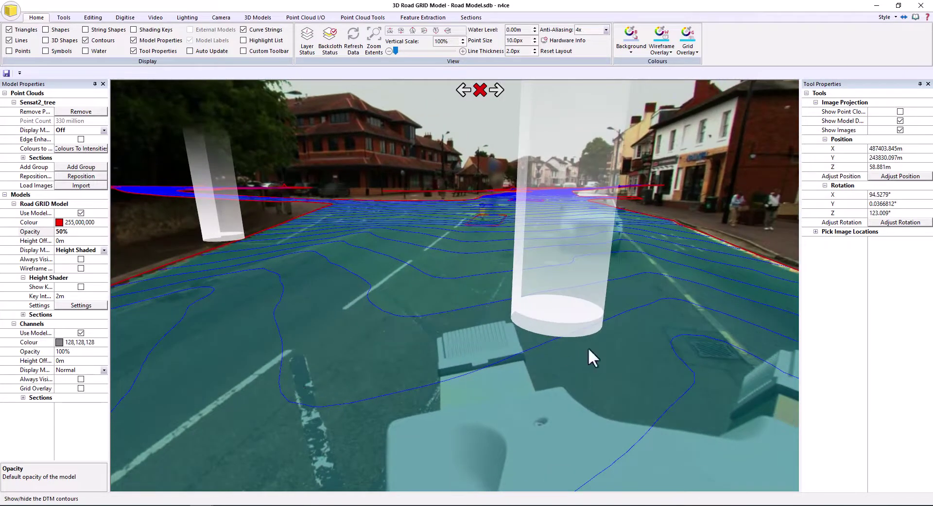